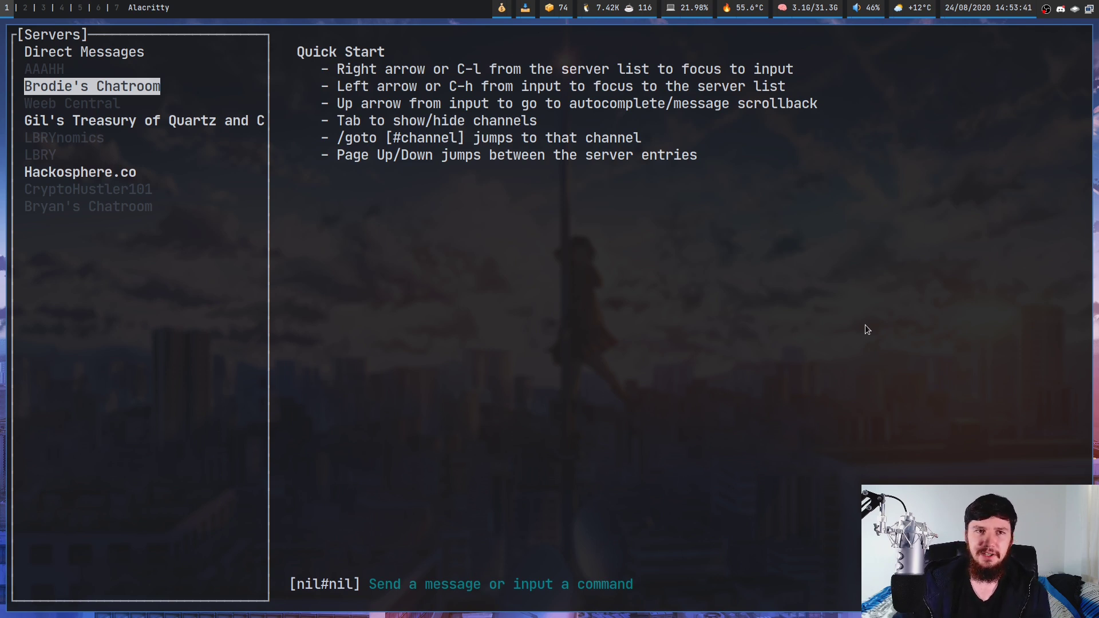
- Browse the server list and highlight Weeb Central
key(Down)
key(Down)
key(Up)
key(Up)
key(Down)
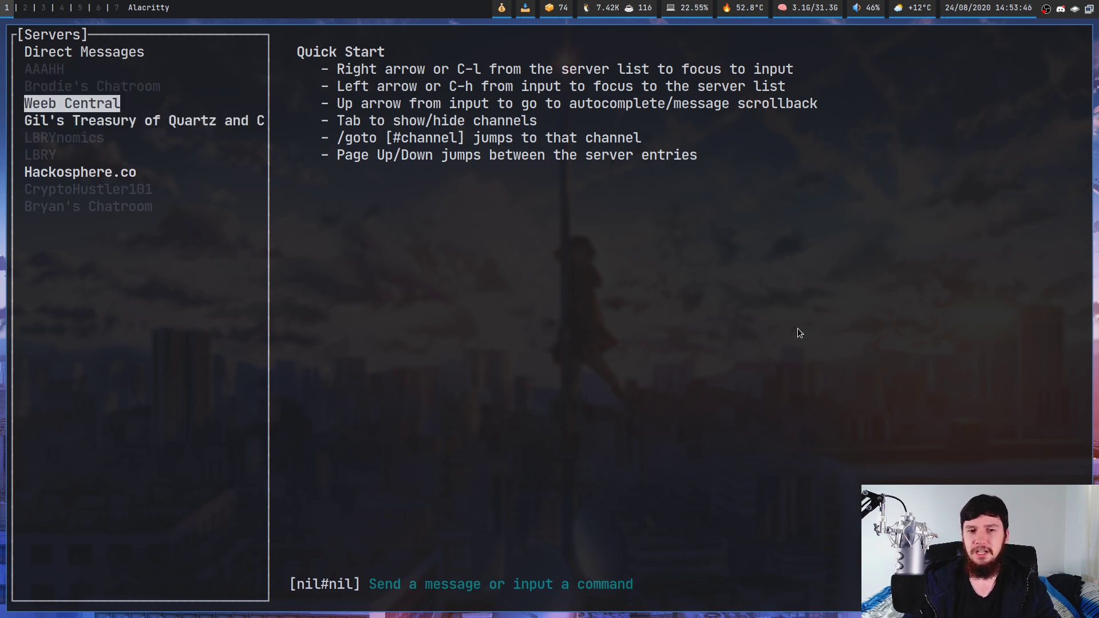
- Try switching focus between the message input and the server list, starting and erasing a slash command on the way
key(Right)
text(/)
key(BackSpace)
key(Left)
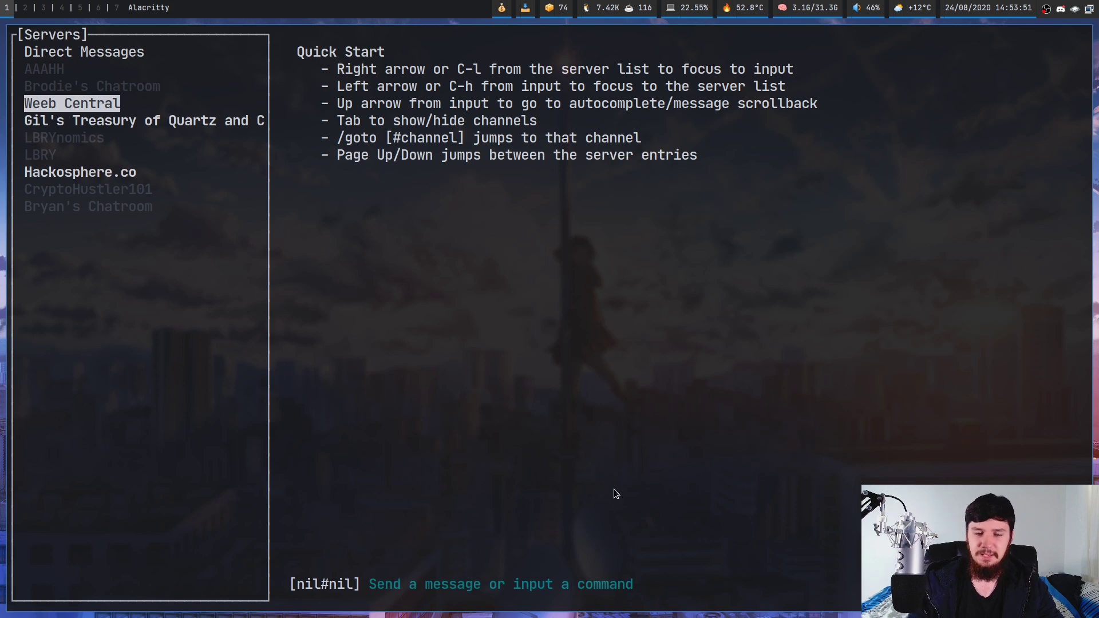
key(Right)
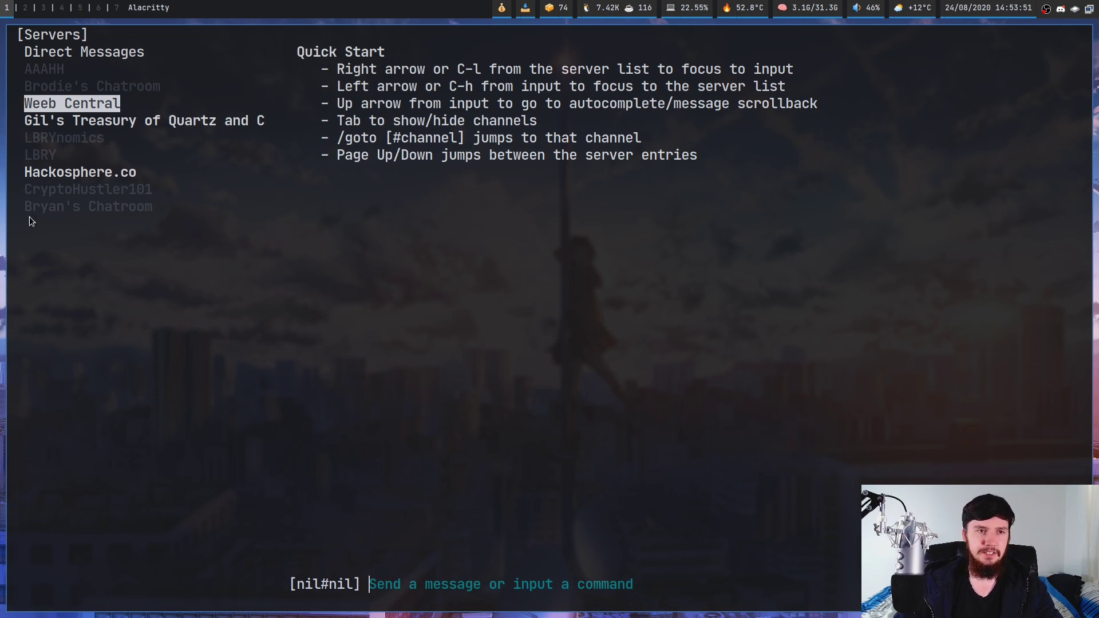
key(Left)
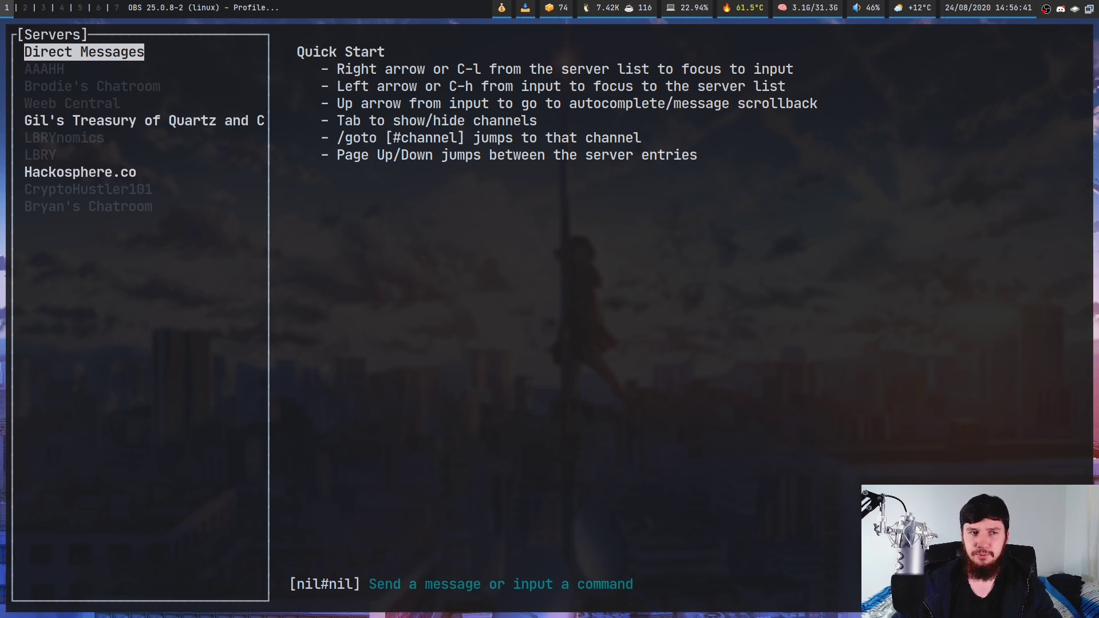
- Expand the Brodie's Chatroom server to show its channels
key(Down)
key(Down)
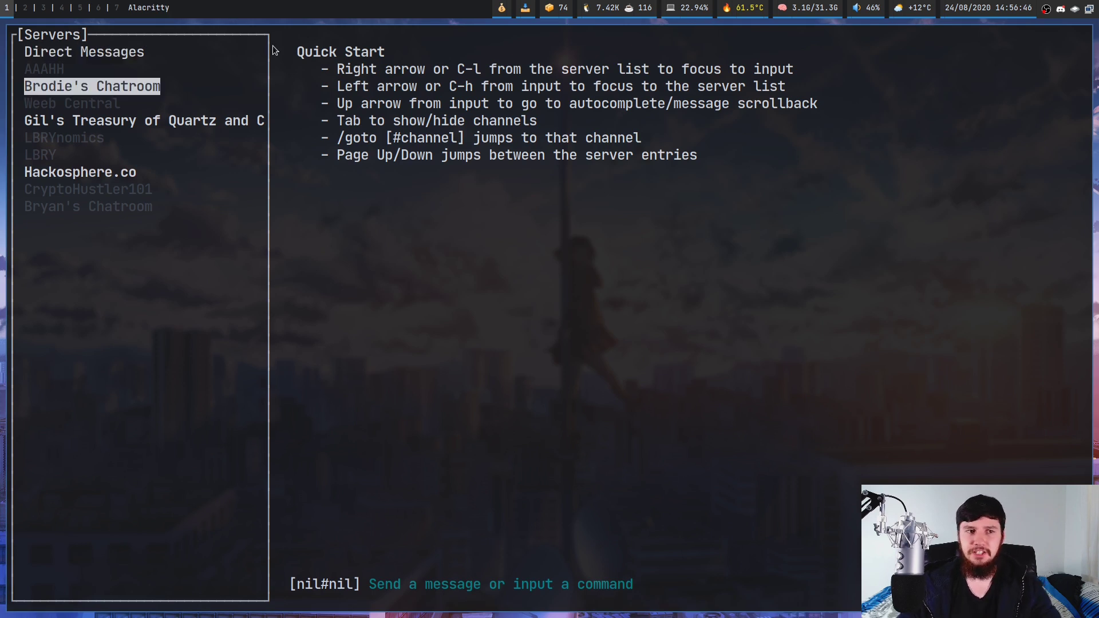
key(Tab)
- Open the #programming channel in the Discussion category of Brodie's Chatroom
key(Down)
key(Down)
key(Down)
key(Down)
key(Down)
key(Down)
key(Down)
key(Down)
key(Down)
key(Down)
key(Down)
key(Down)
key(Down)
key(Down)
key(Up)
key(Return)
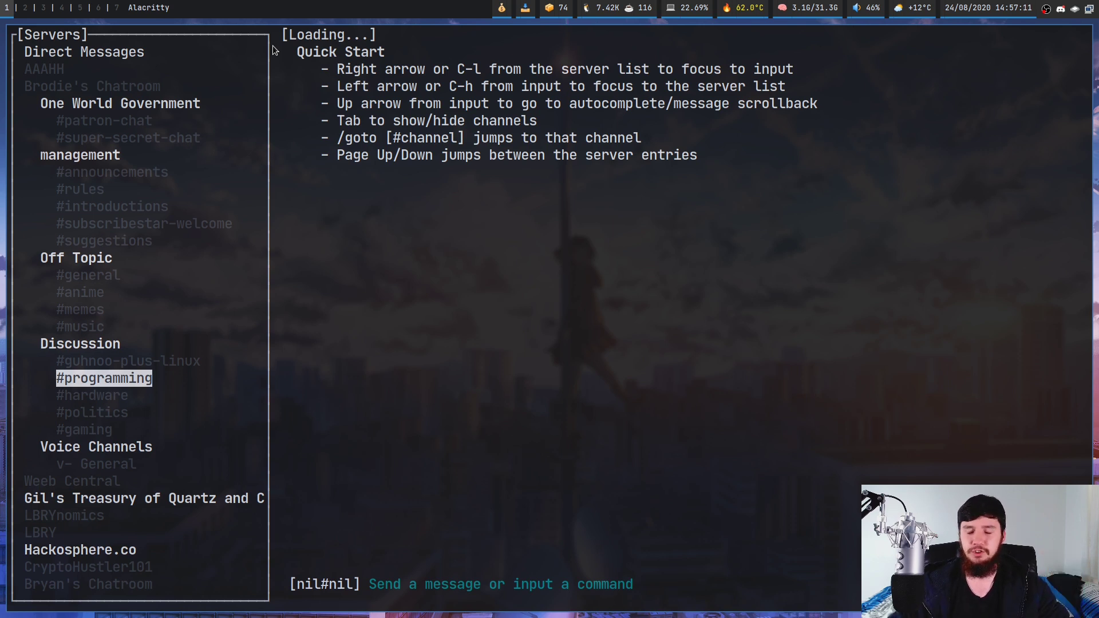
key(Return)
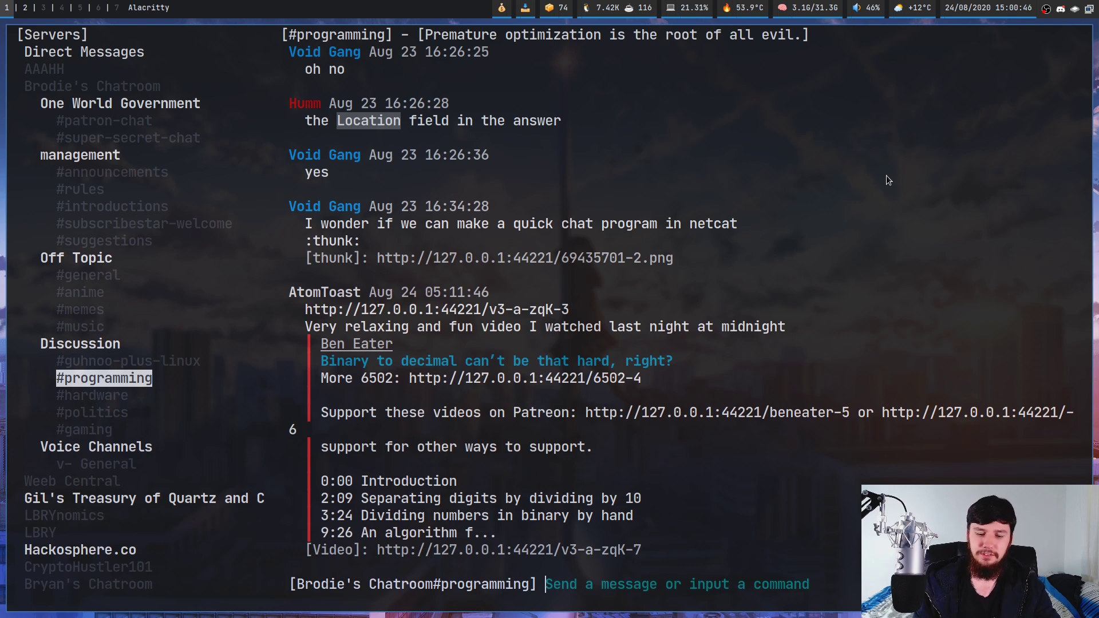
- Send the :konatathink: emoji as a message in #programming, completing its name from the emoji suggestions
text(:)
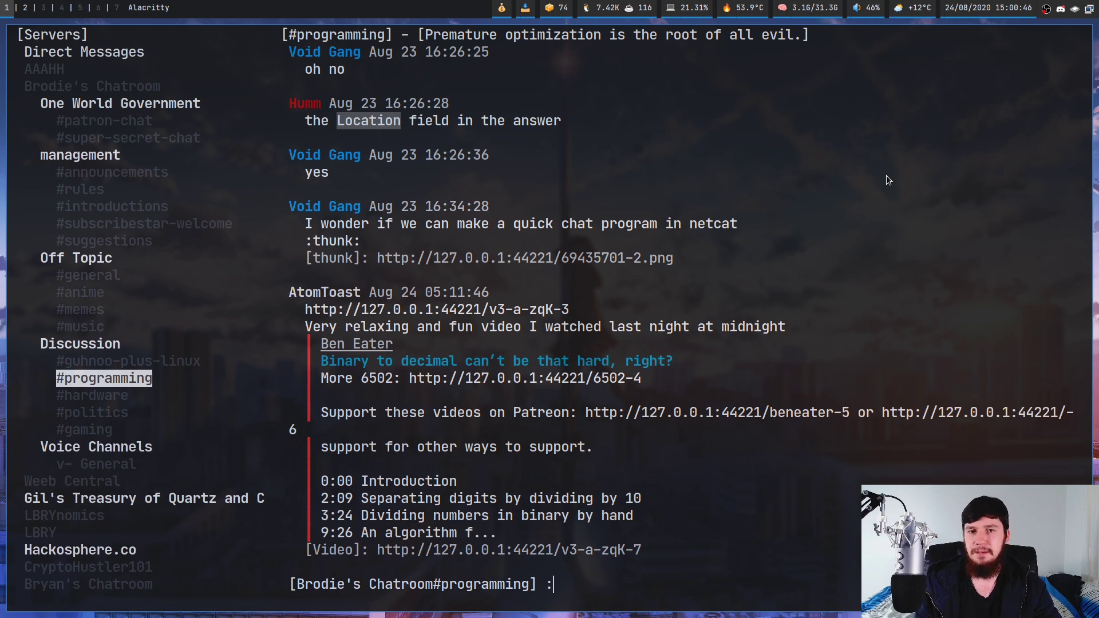
text(kon)
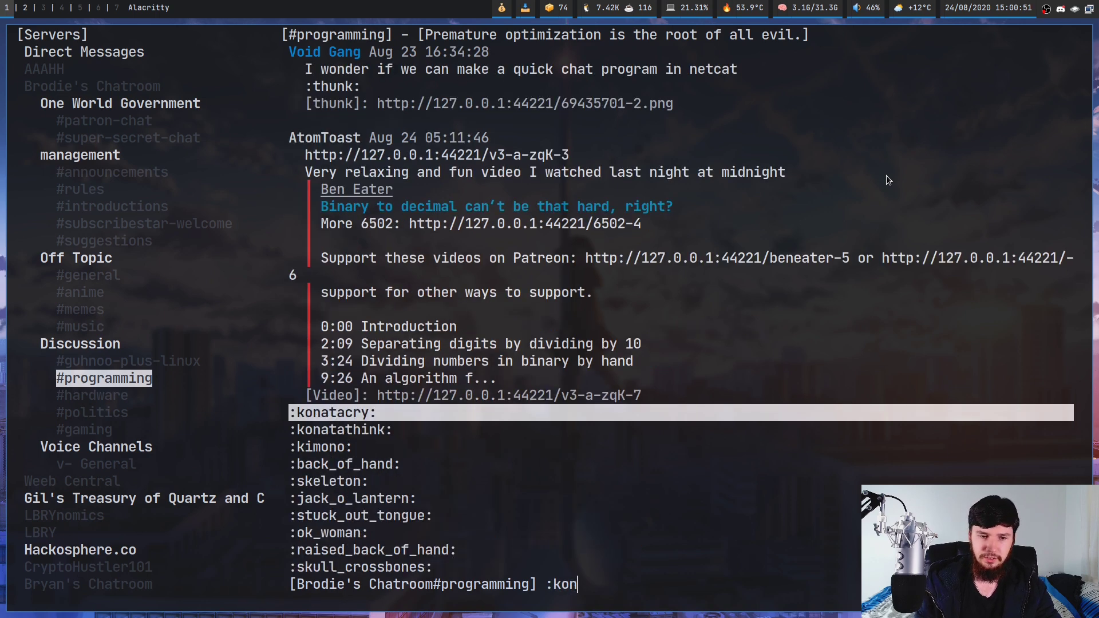
text(t)
key(Tab)
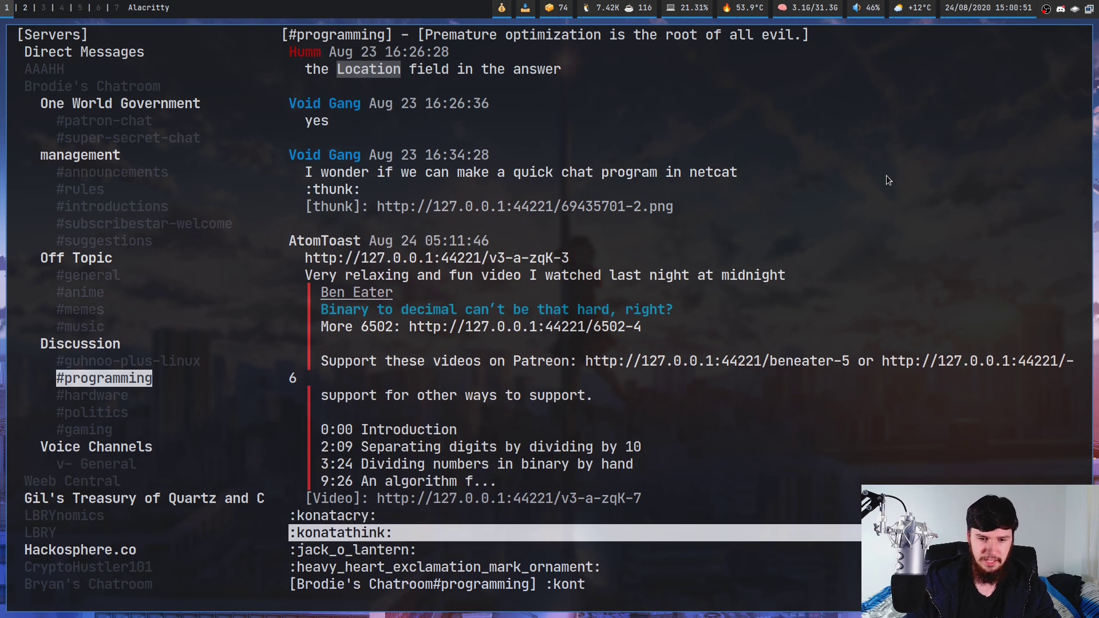
key(Return)
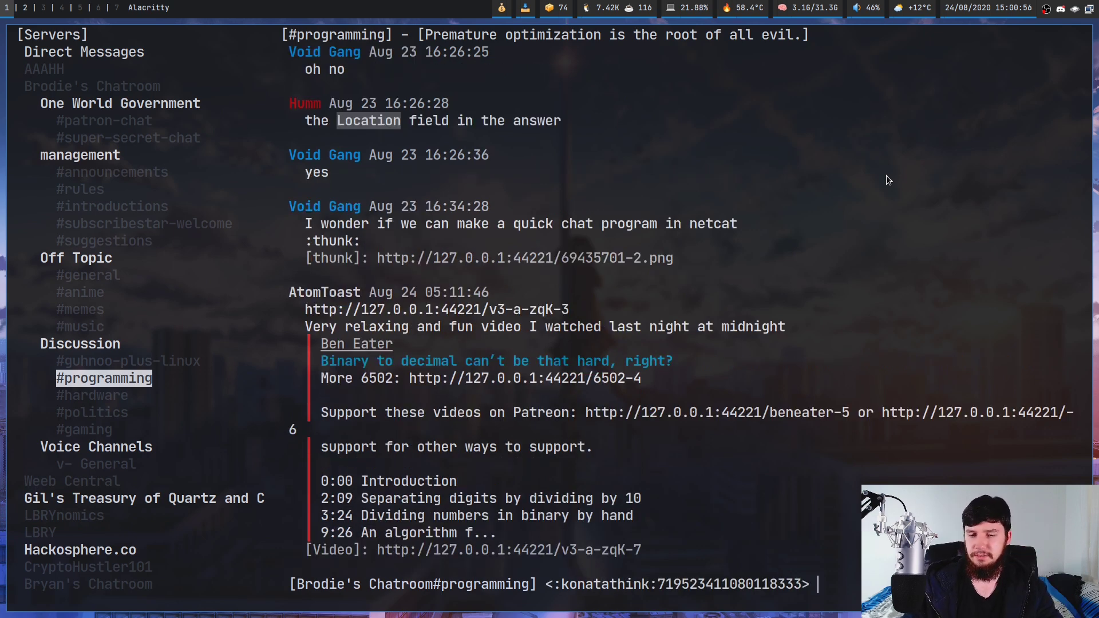
key(Return)
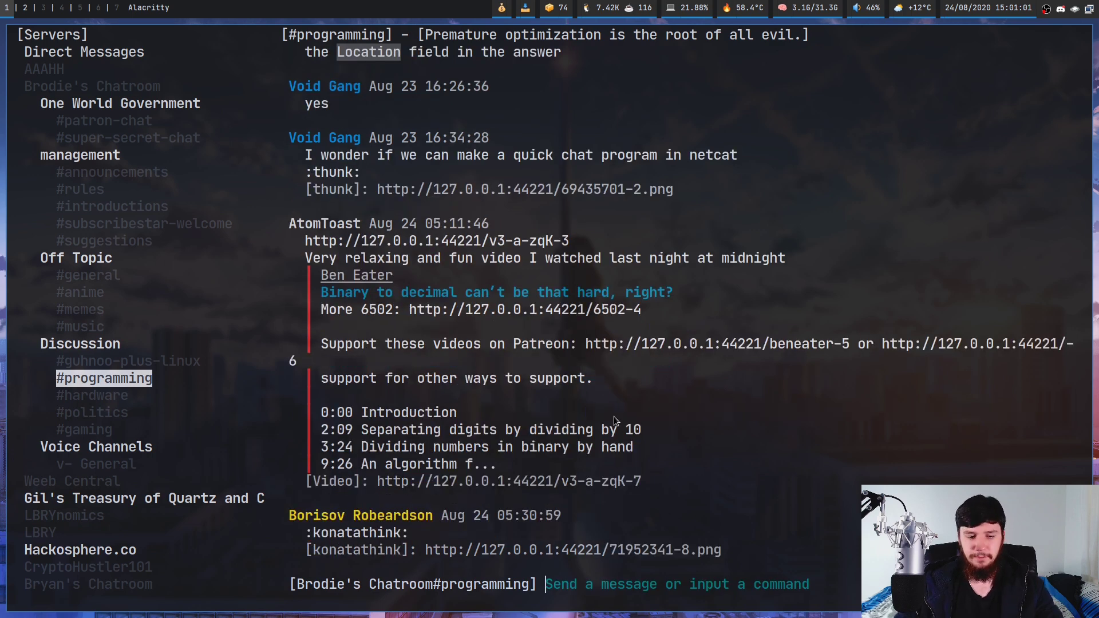
- Switch to the Discord desktop client and check how the sent emoji message is displayed
key(super+2)
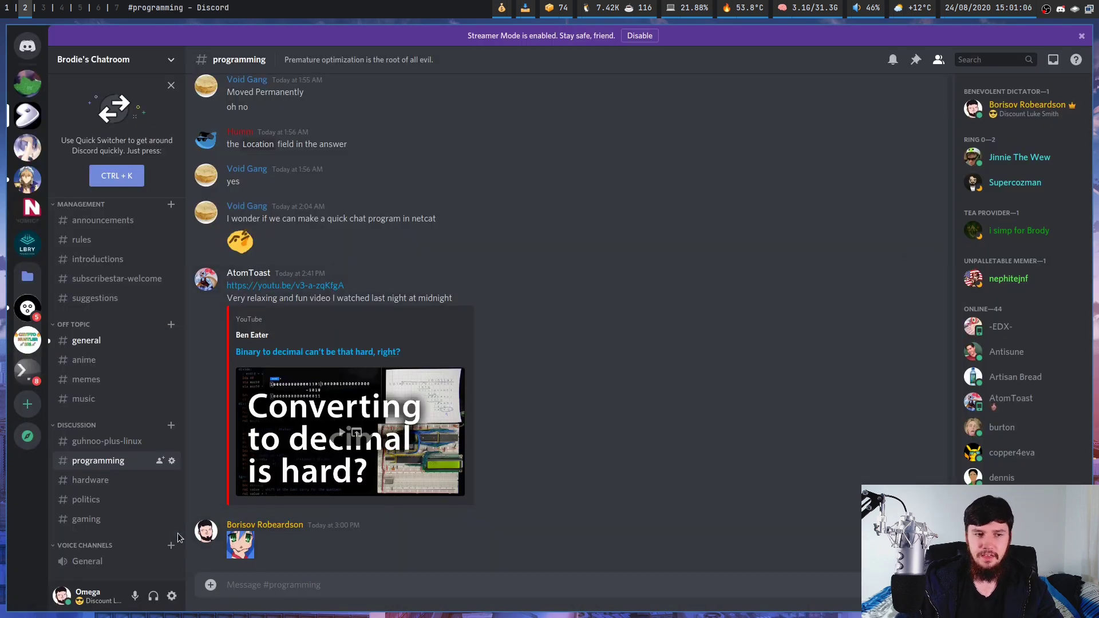
mouse_move(247, 540)
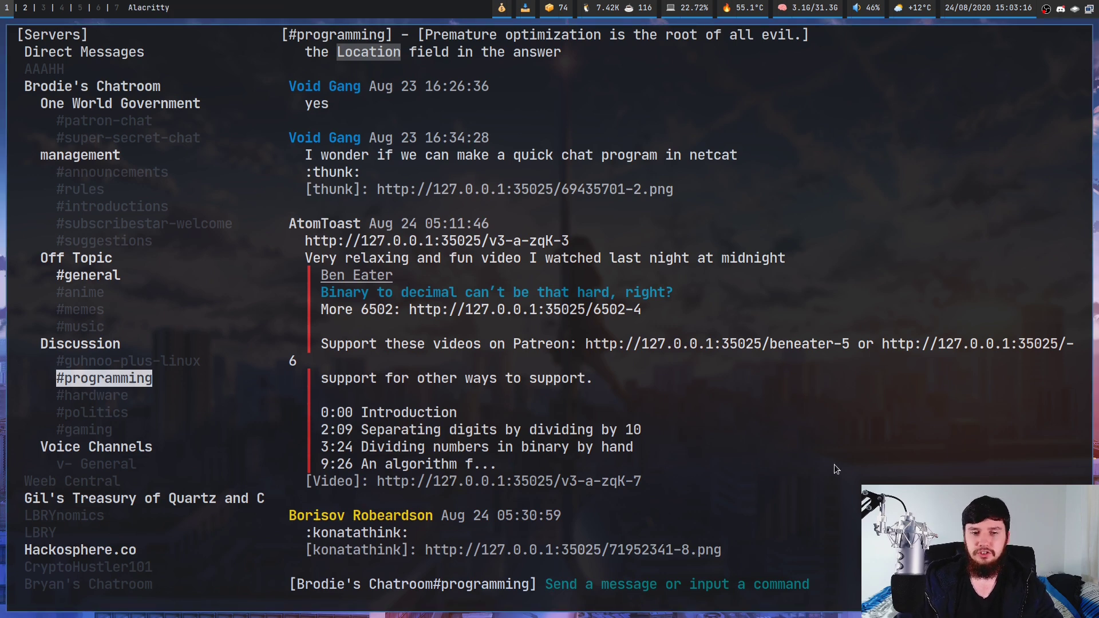
- Look back through the #programming history and use the ~ message list to select the "oh no" message from 01:56:25
scroll(834, 465, up, 1)
scroll(834, 464, up, 4)
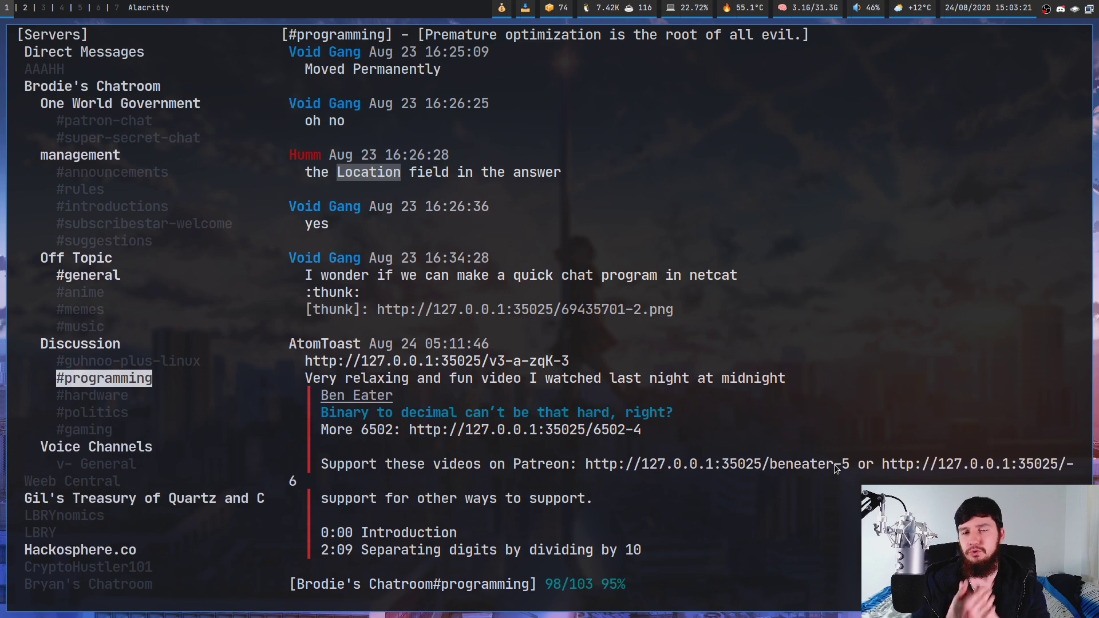
scroll(834, 465, down, 5)
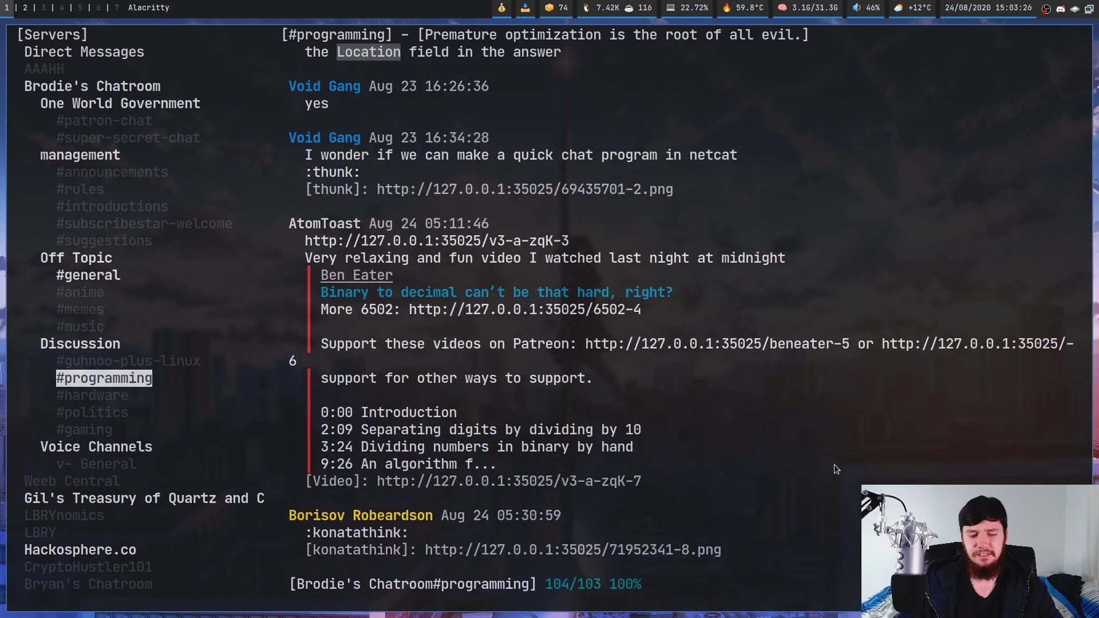
text(ing] ~)
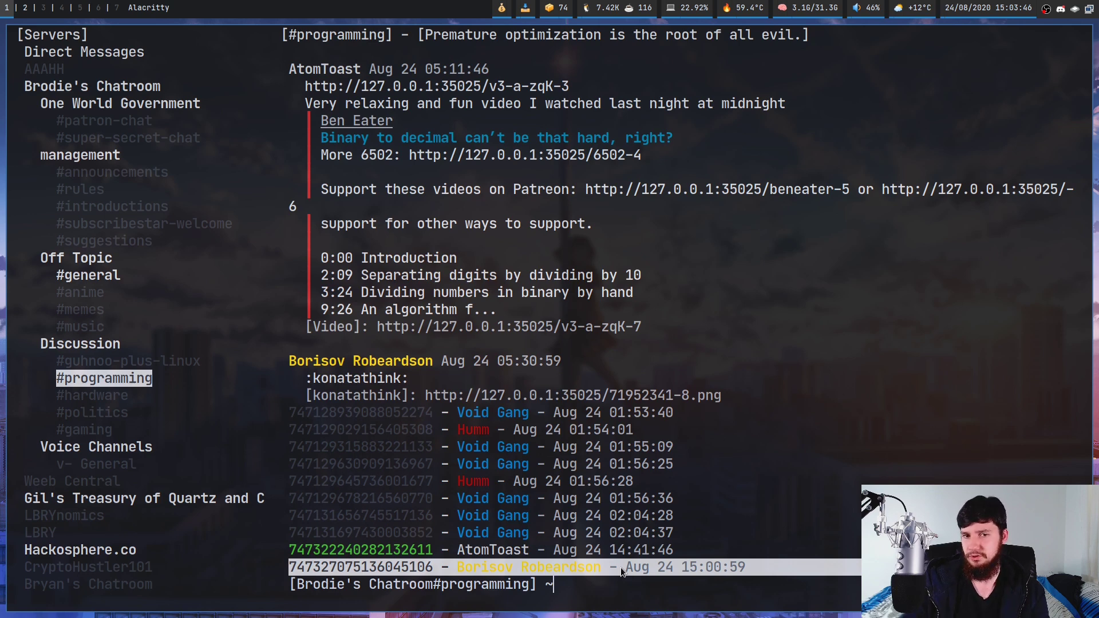
key(Up)
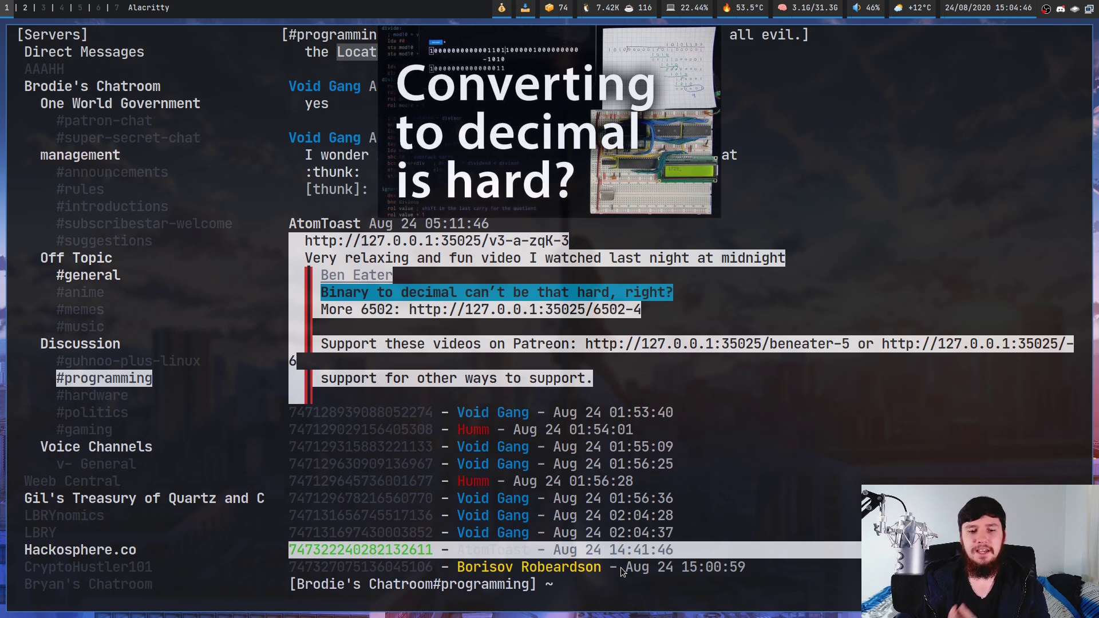
key(Up)
key(Up)
key(Up)
key(Up)
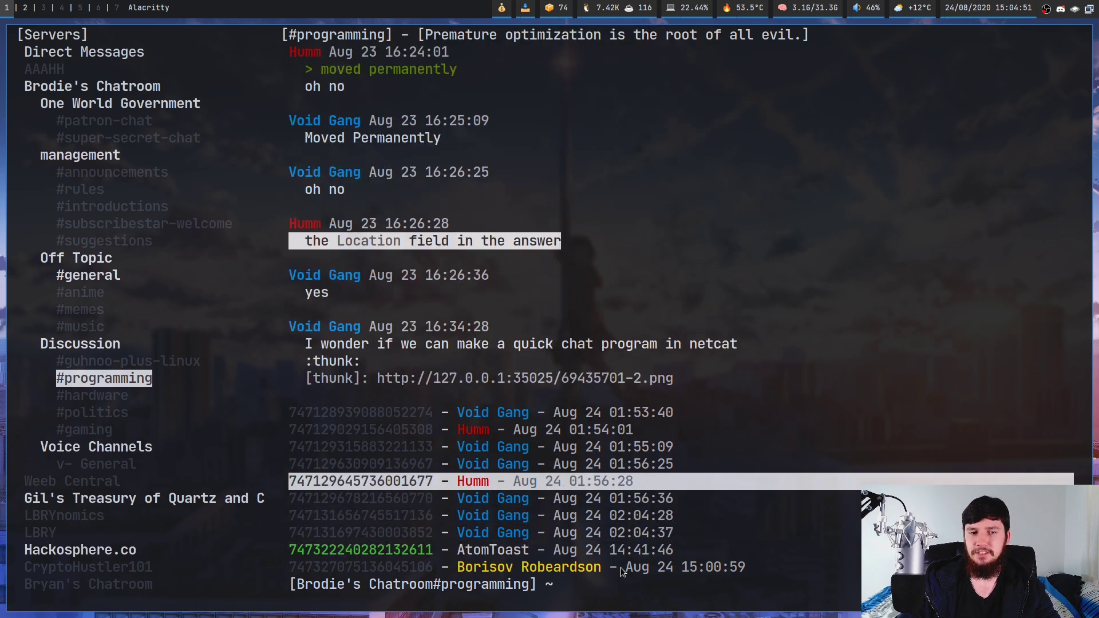
key(Up)
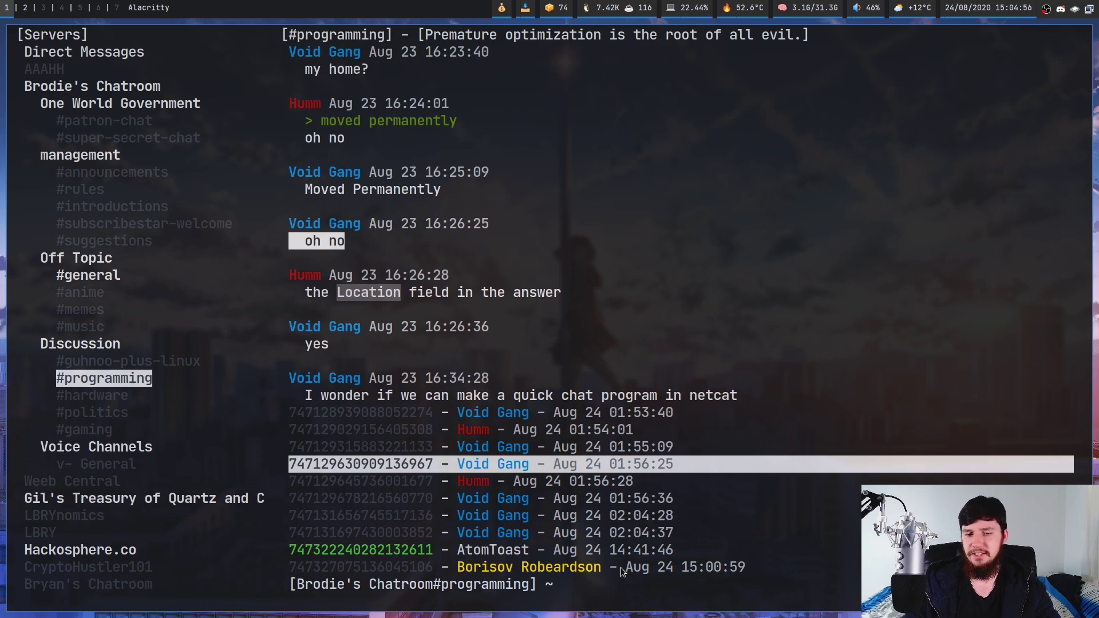
key(Return)
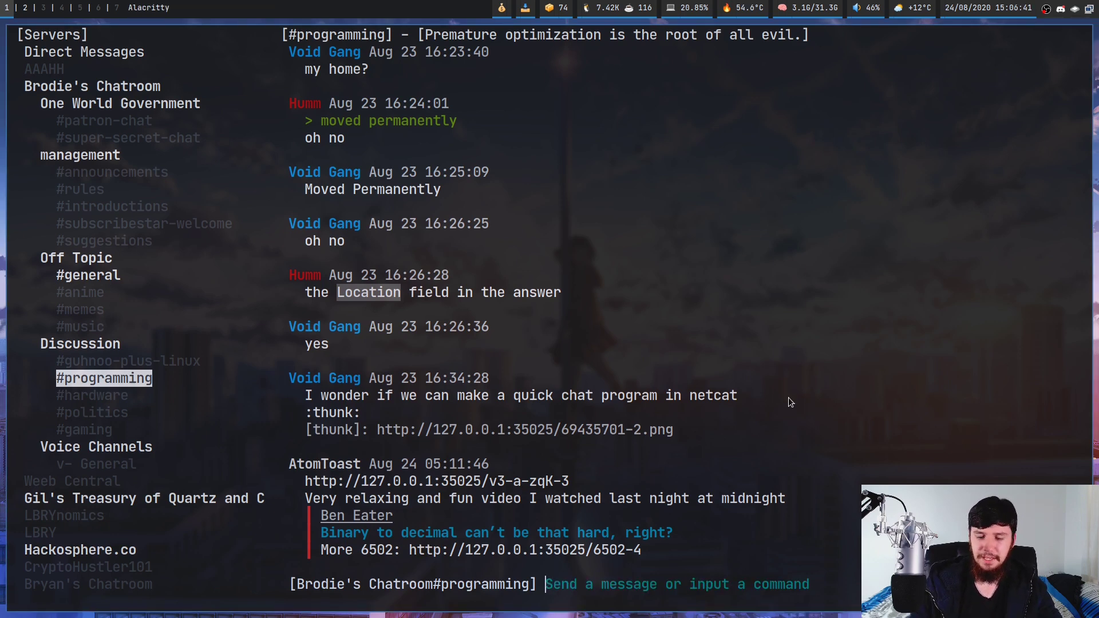
- Jump to the chatanomics channel of the LBRYnomics server with the /goto command
text(/got)
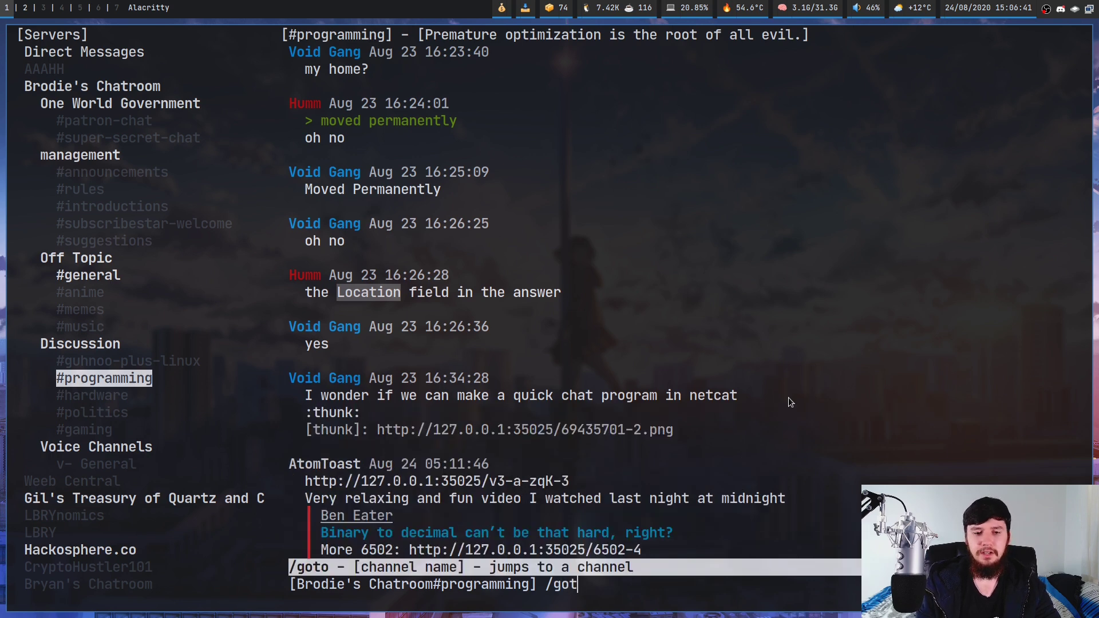
text(o)
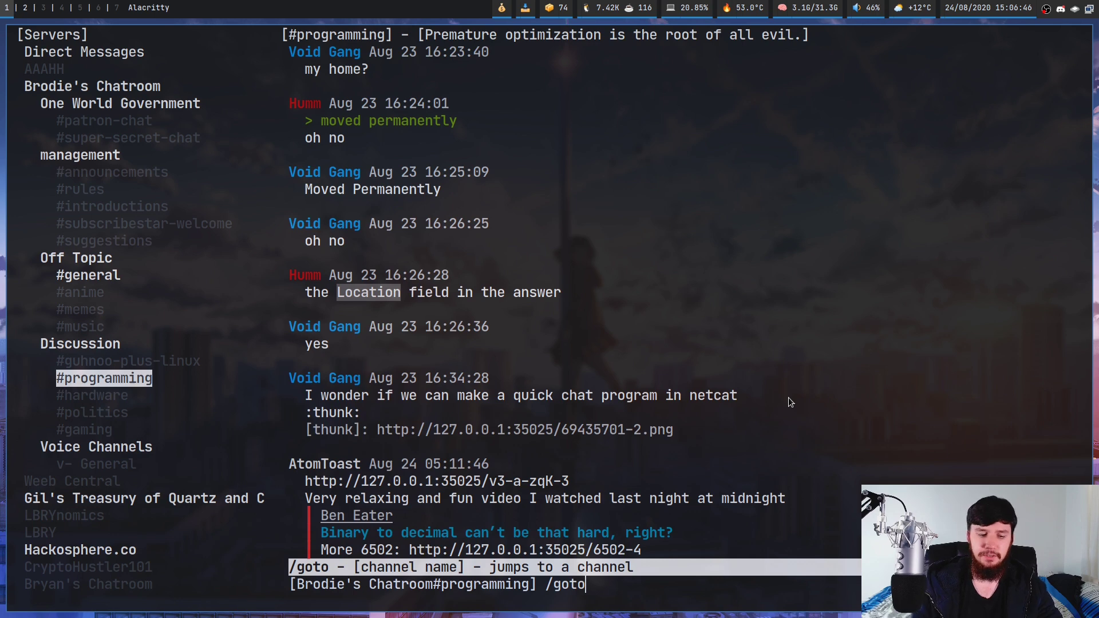
text( #)
text(chata)
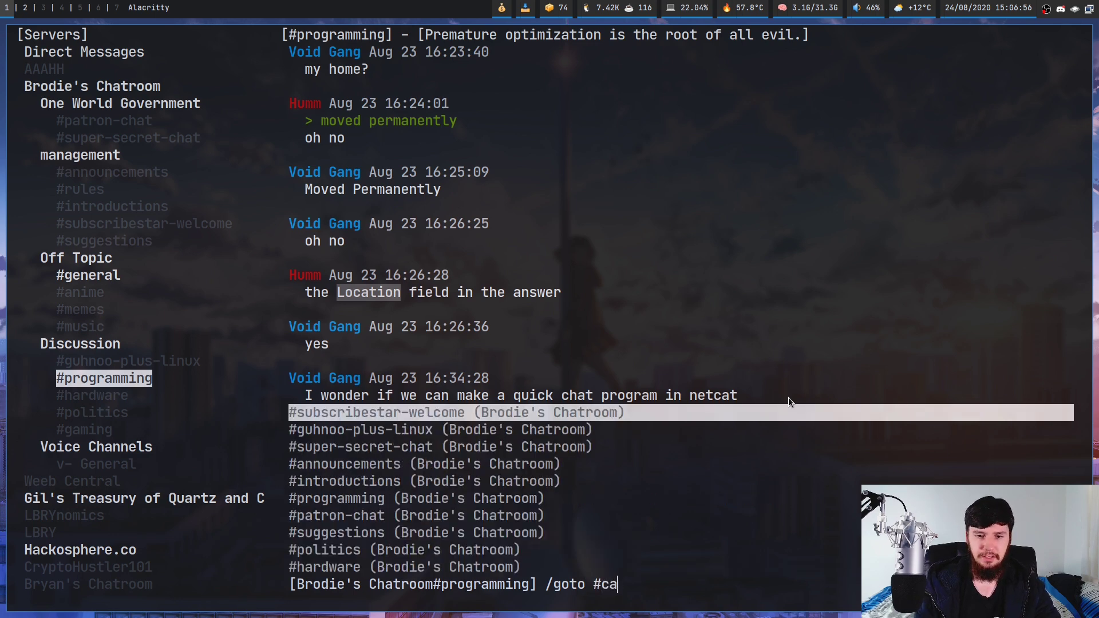
text(ni)
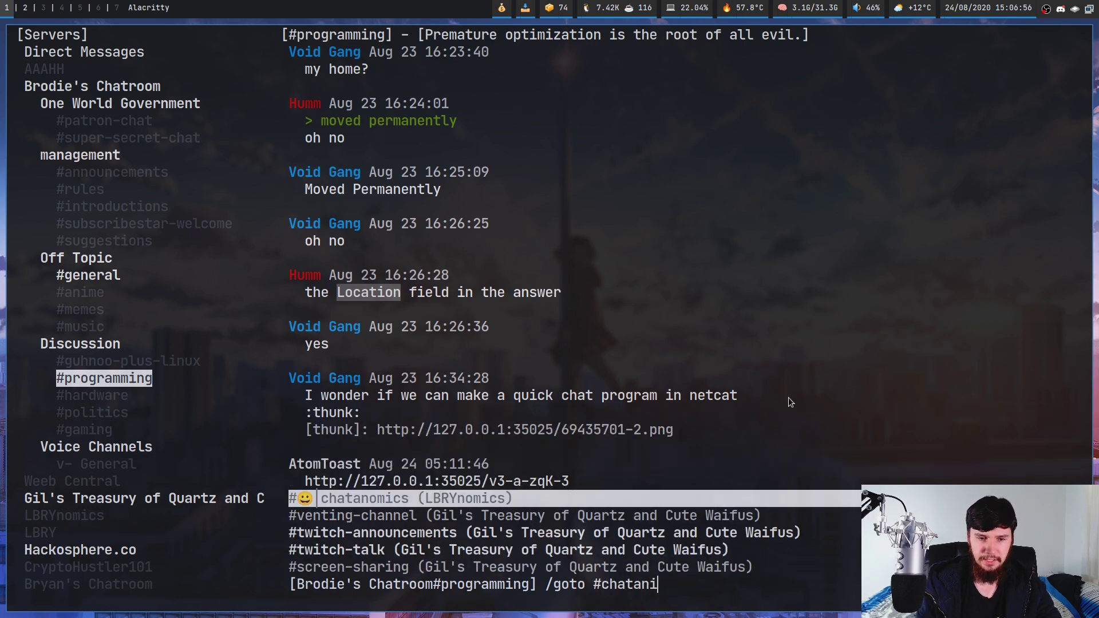
key(BackSpace)
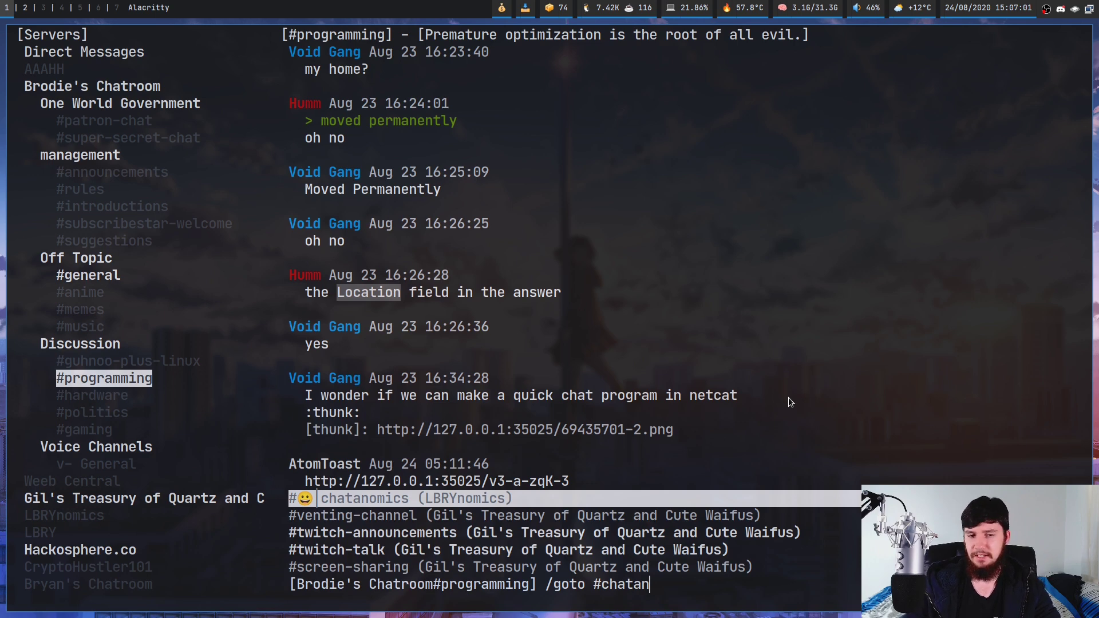
key(Return)
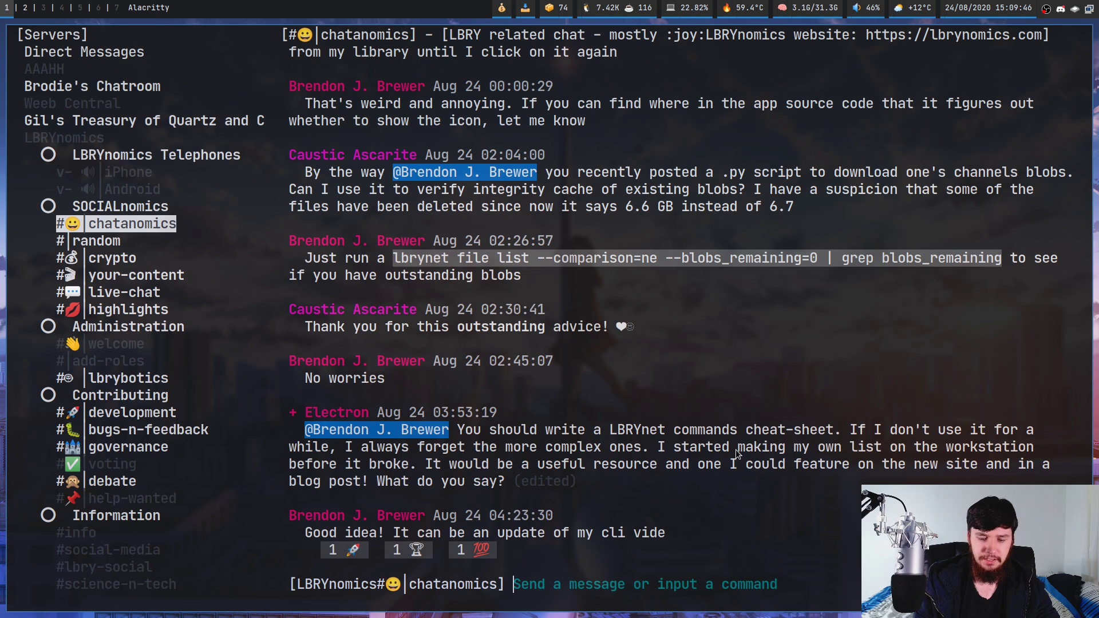
- React with the :100: emoji to the latest message in chatanomics, using the /react command and the ~ message list
text(/rea)
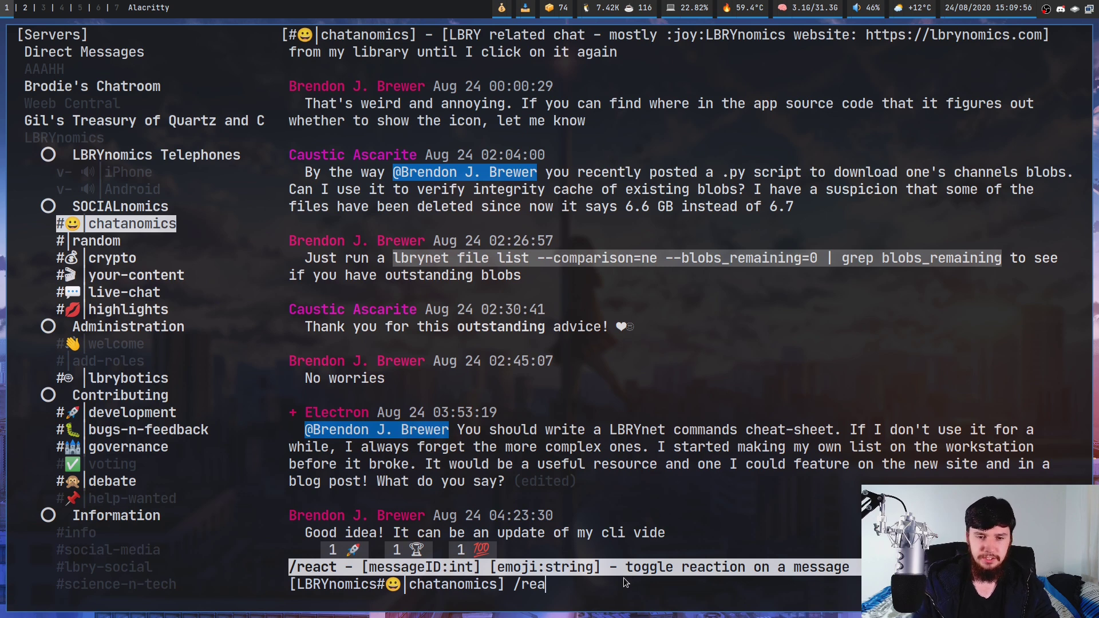
key(Tab)
text(~)
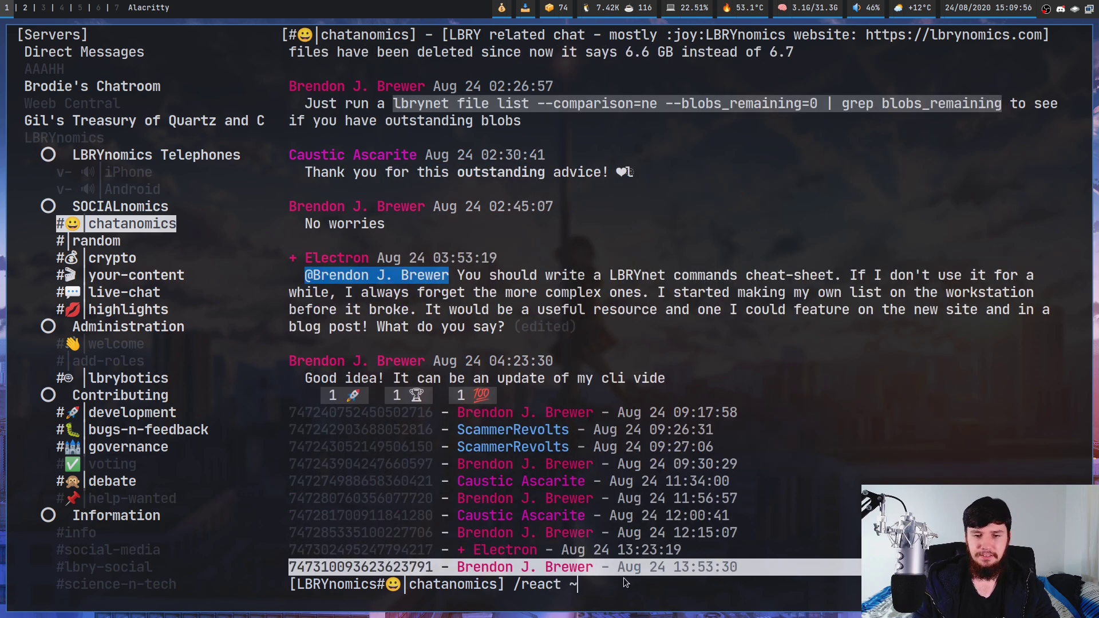
key(Up)
key(Down)
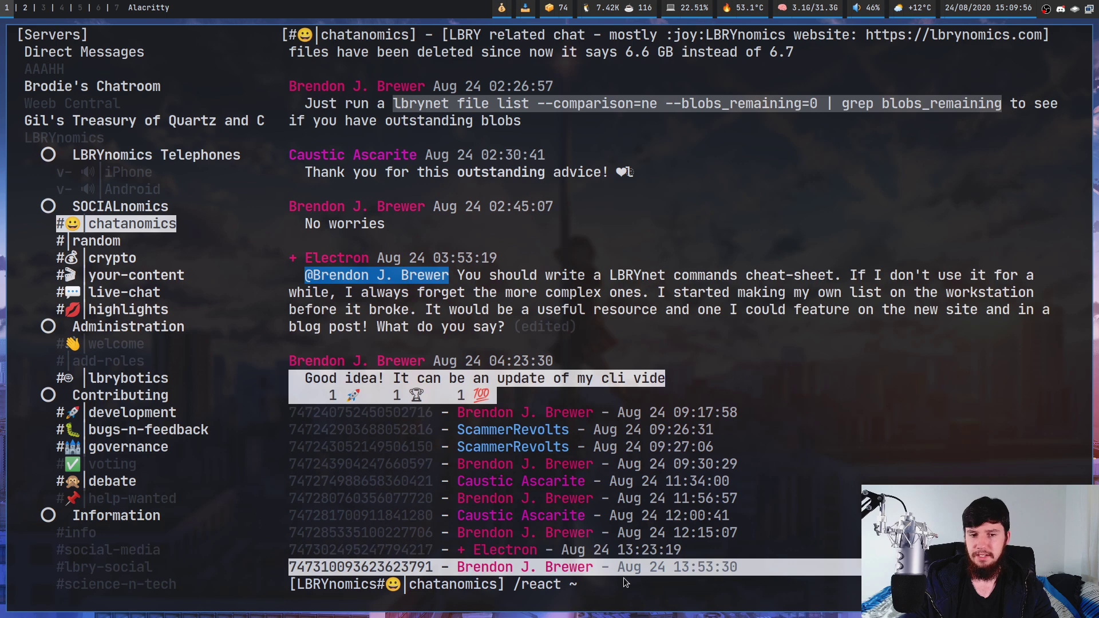
key(Tab)
text(:1)
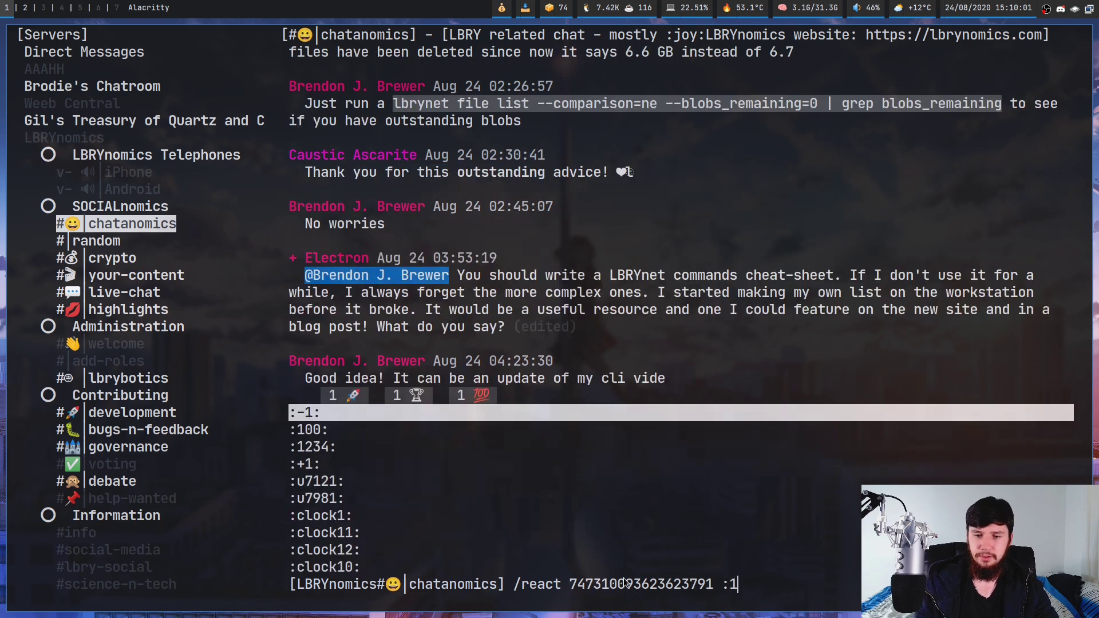
text(00)
key(Tab)
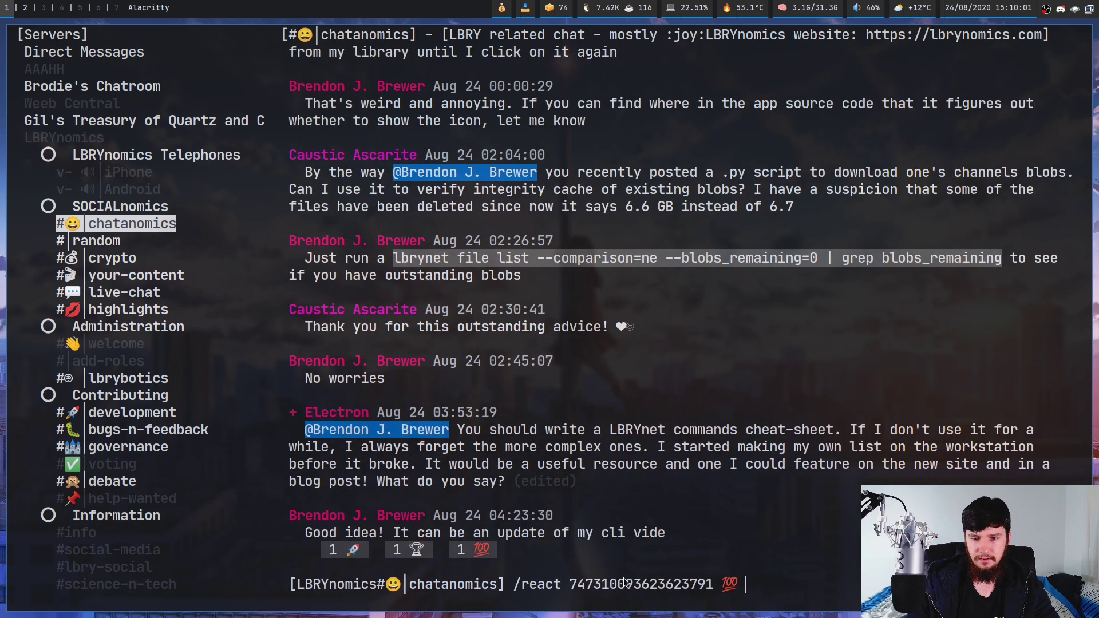
key(Return)
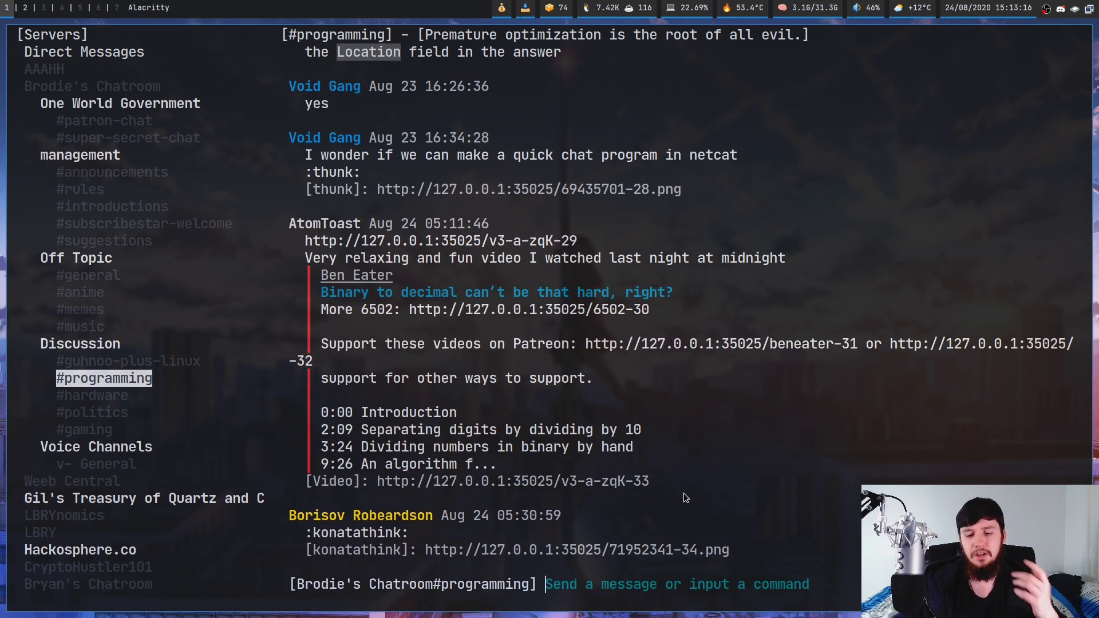
- Open the external text editor for composing a message with the /editor command, and quit it without saving
text(/edit)
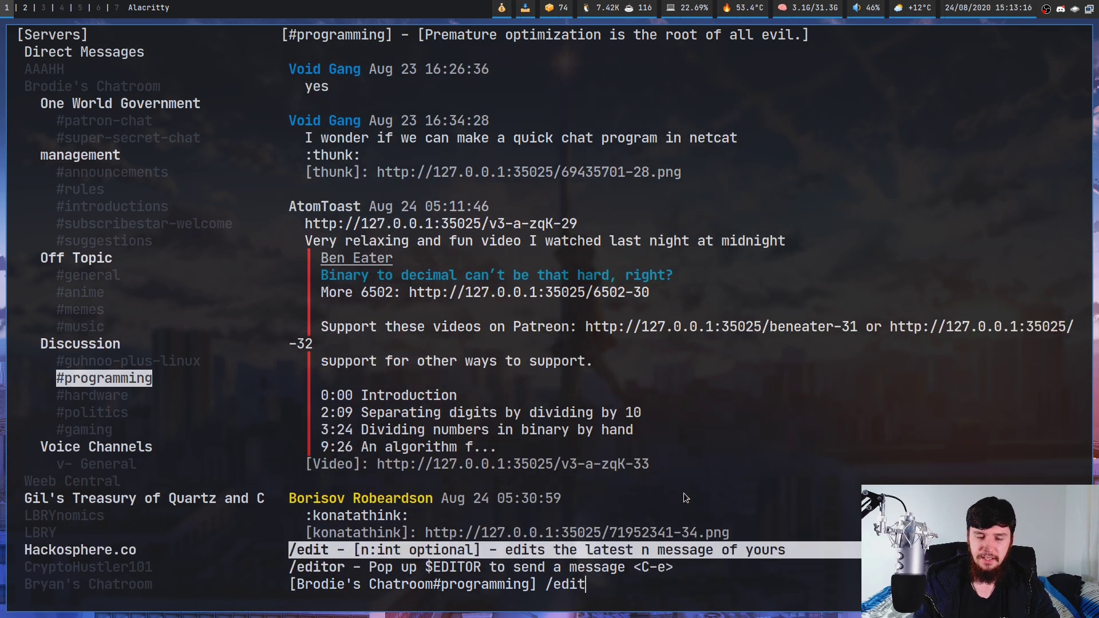
text(or)
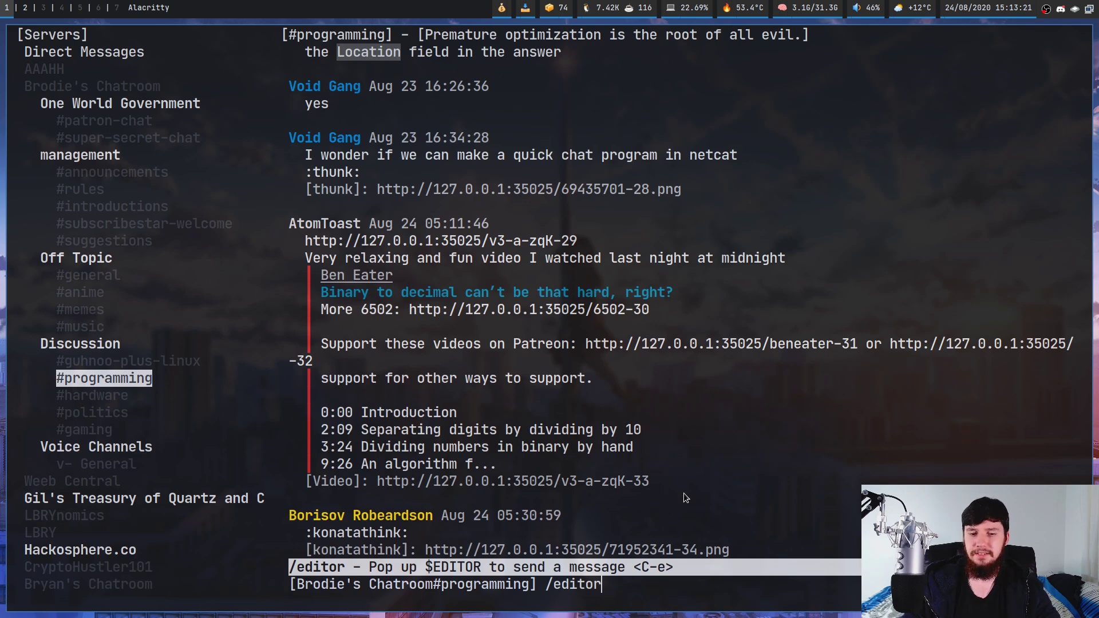
key(Return)
key(Return)
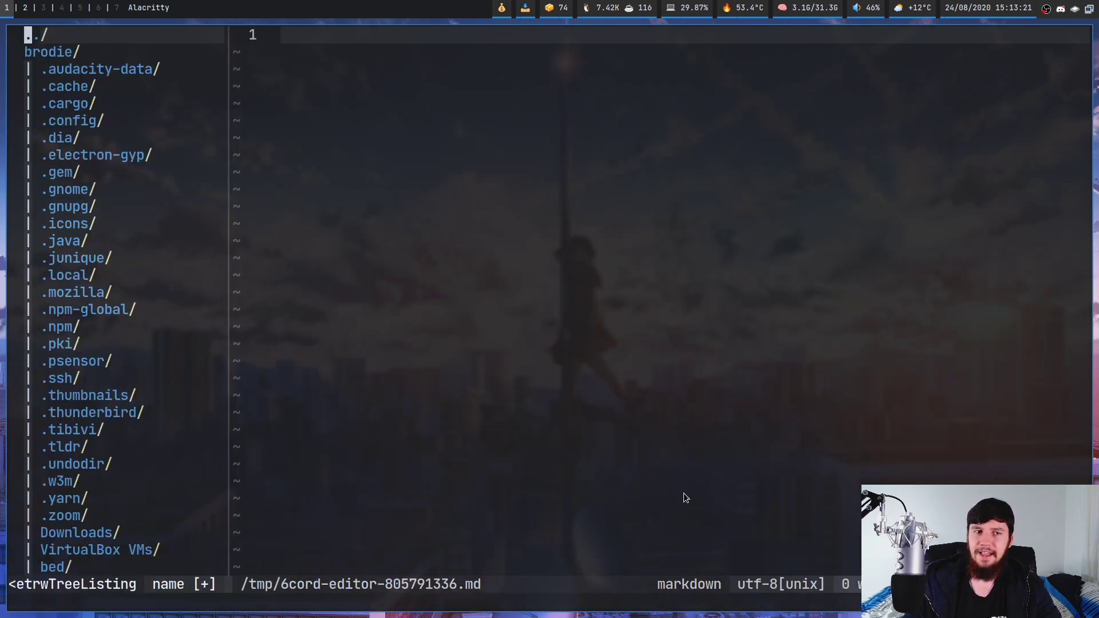
text(:q!)
key(Return)
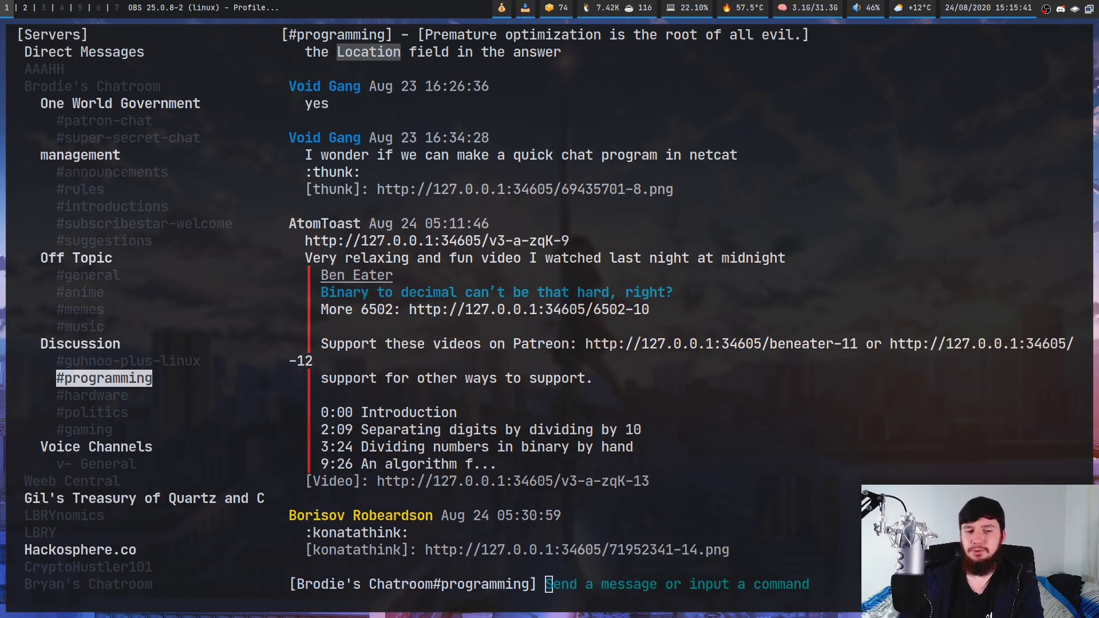
- Look up the usage hints of the /nick, /status and /presence commands in the message prompt
text(/nick)
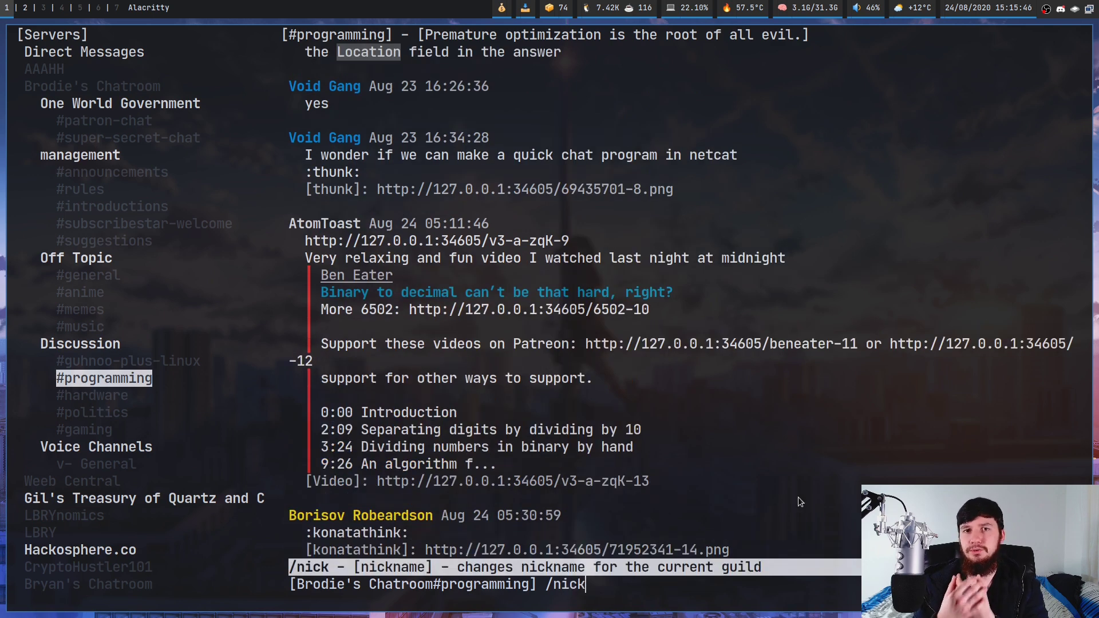
key(BackSpace)
key(BackSpace)
key(BackSpace)
key(BackSpace)
text(status)
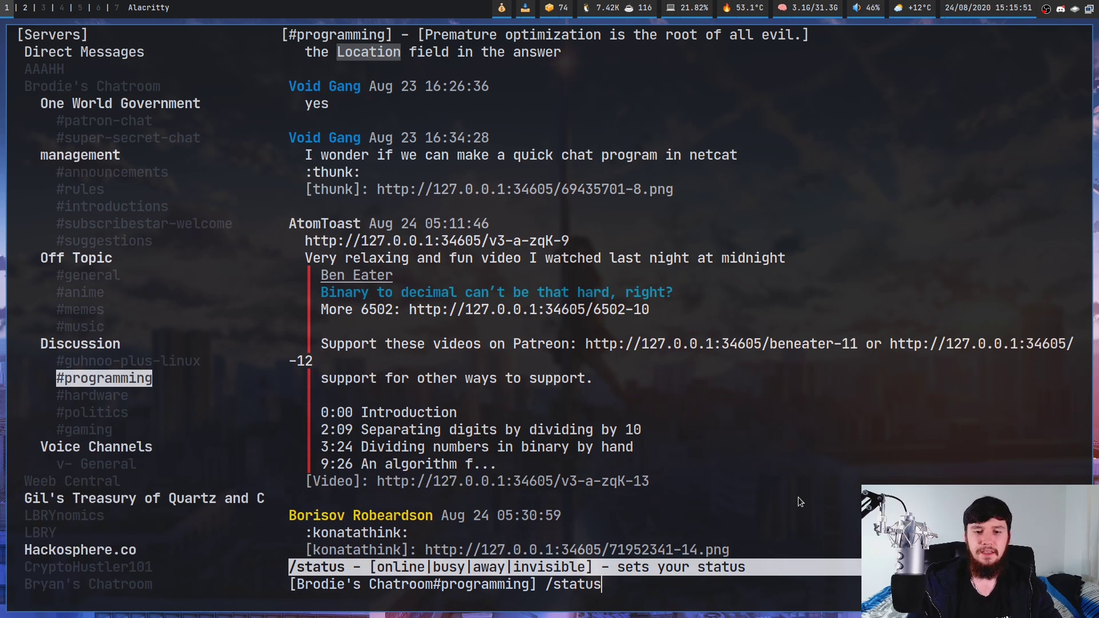
key(BackSpace)
key(BackSpace)
key(BackSpace)
key(BackSpace)
key(BackSpace)
key(BackSpace)
text(pr)
key(Tab)
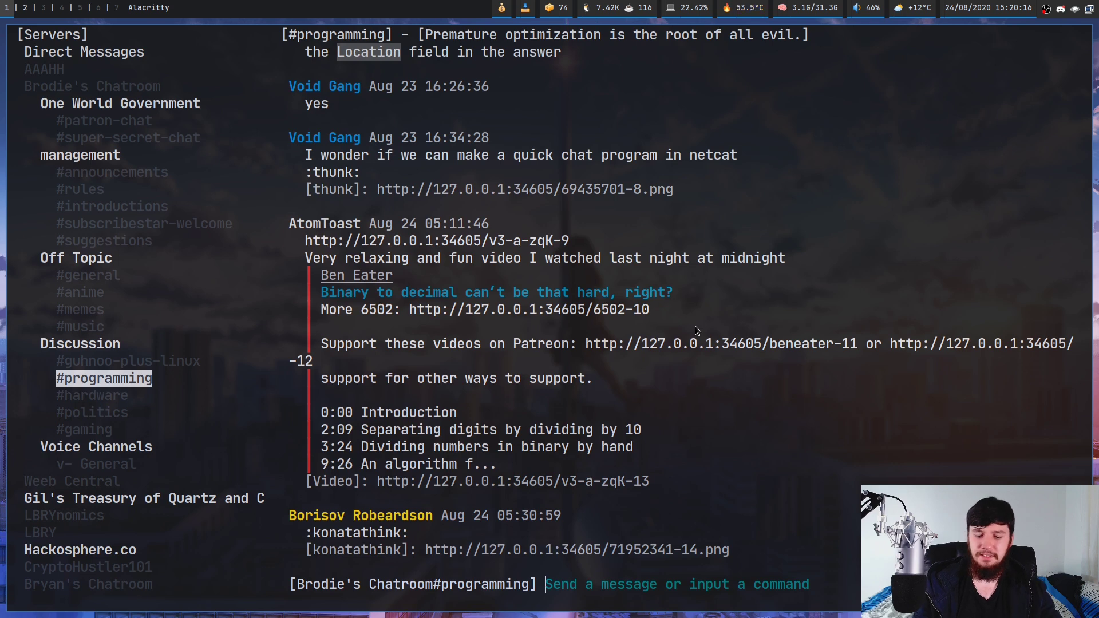
- Replace the :konatathink: message from 15:00:59 with the :whalethonk: emoji using /edit and the ~ message list, and check it in the Discord desktop client
text(/edit)
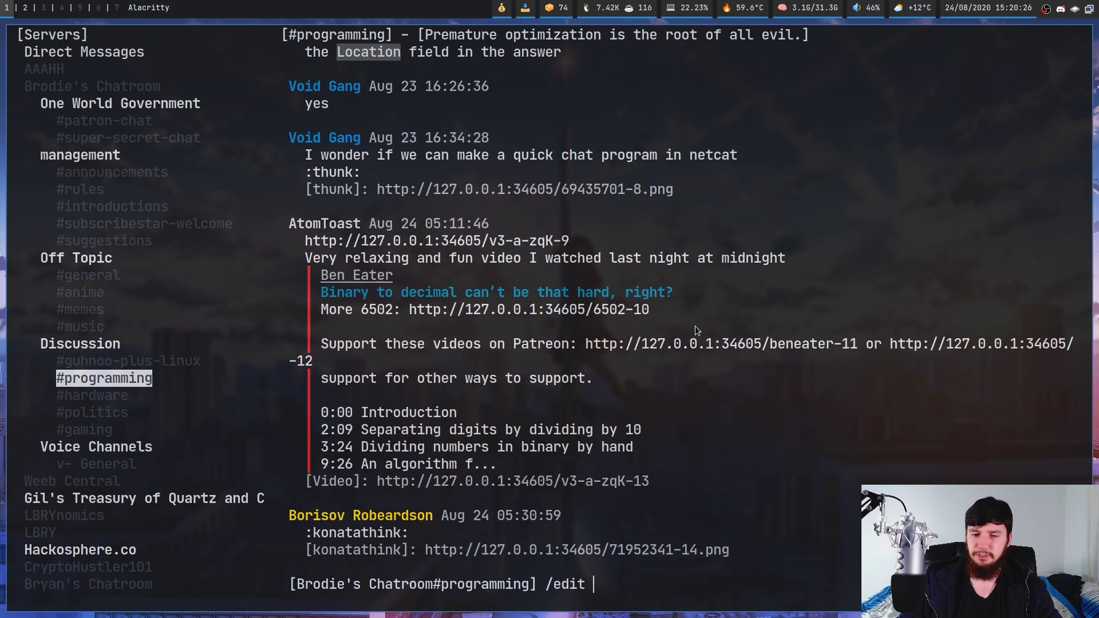
text(~)
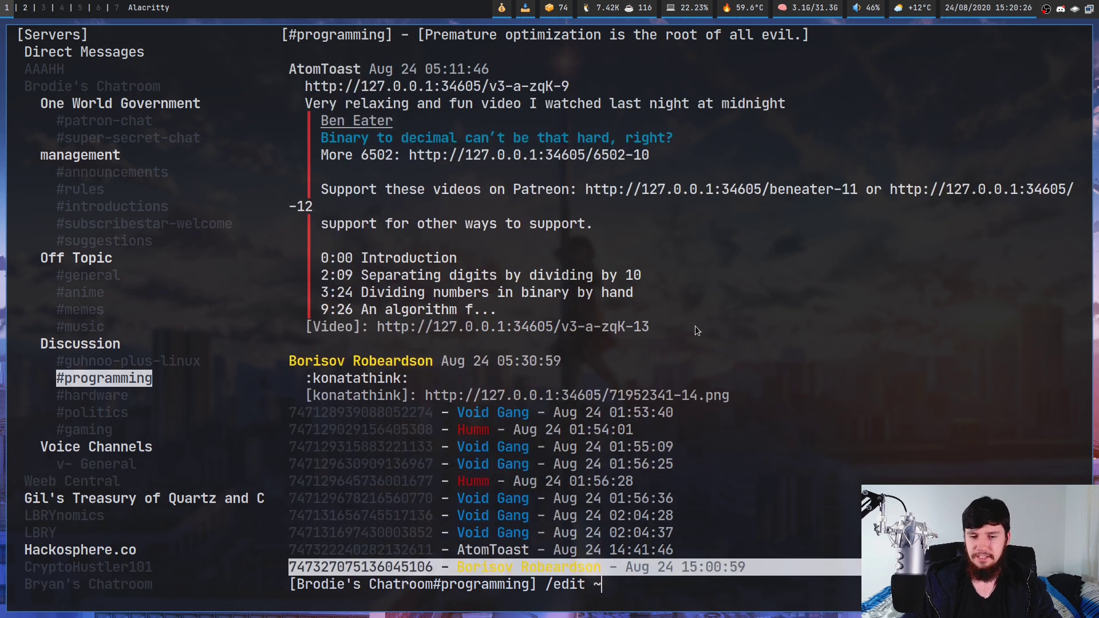
key(Return)
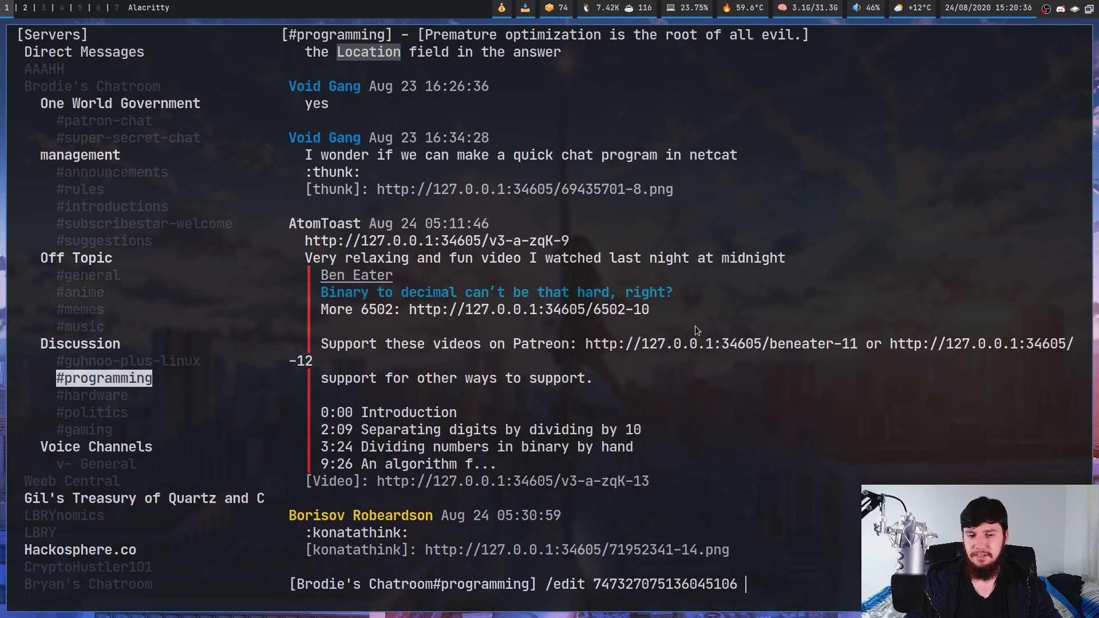
key(Return)
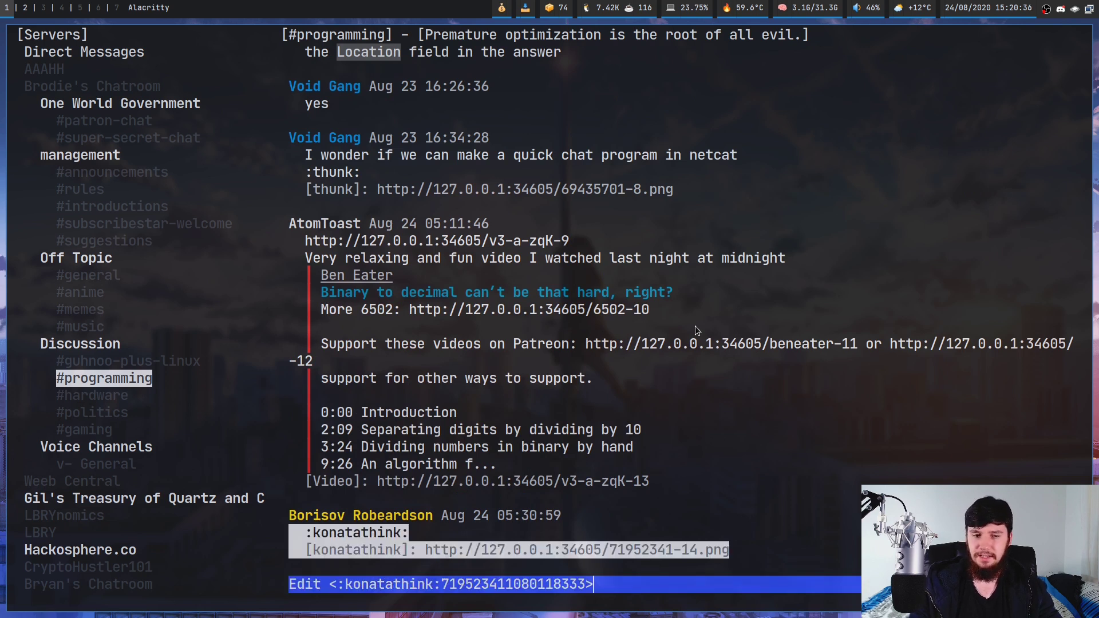
key(BackSpace)
key(BackSpace)
key(BackSpace)
key(BackSpace)
key(BackSpace)
key(BackSpace)
key(BackSpace)
key(BackSpace)
key(BackSpace)
key(BackSpace)
key(BackSpace)
key(BackSpace)
key(BackSpace)
key(BackSpace)
key(BackSpace)
key(BackSpace)
key(BackSpace)
key(BackSpace)
key(BackSpace)
key(BackSpace)
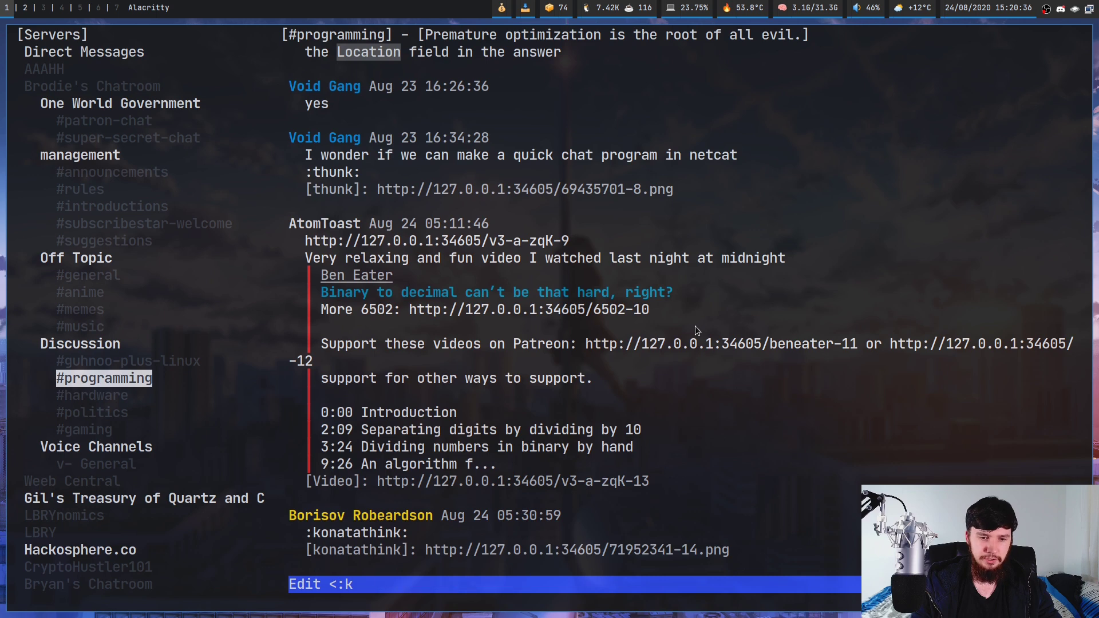
key(BackSpace)
key(BackSpace)
text(:)
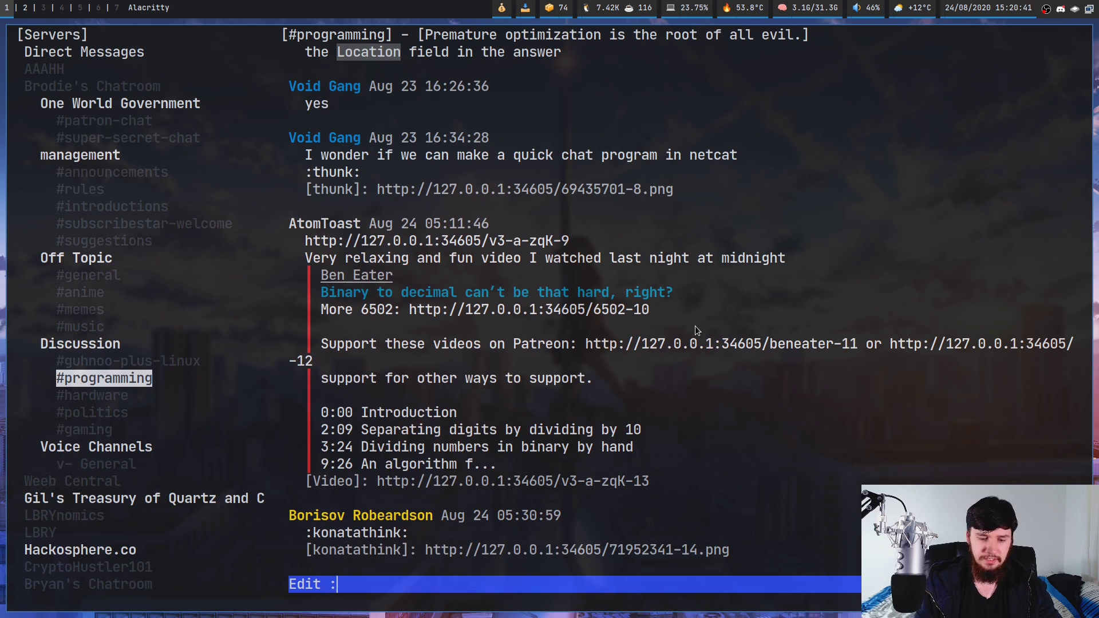
text(whale)
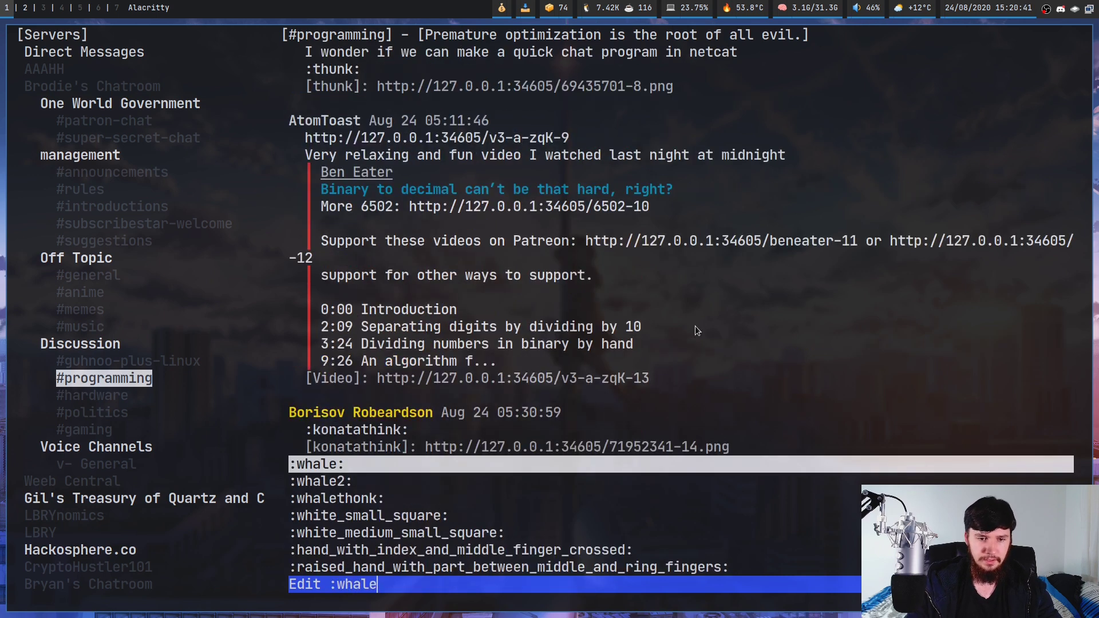
key(Down)
key(Down)
key(Return)
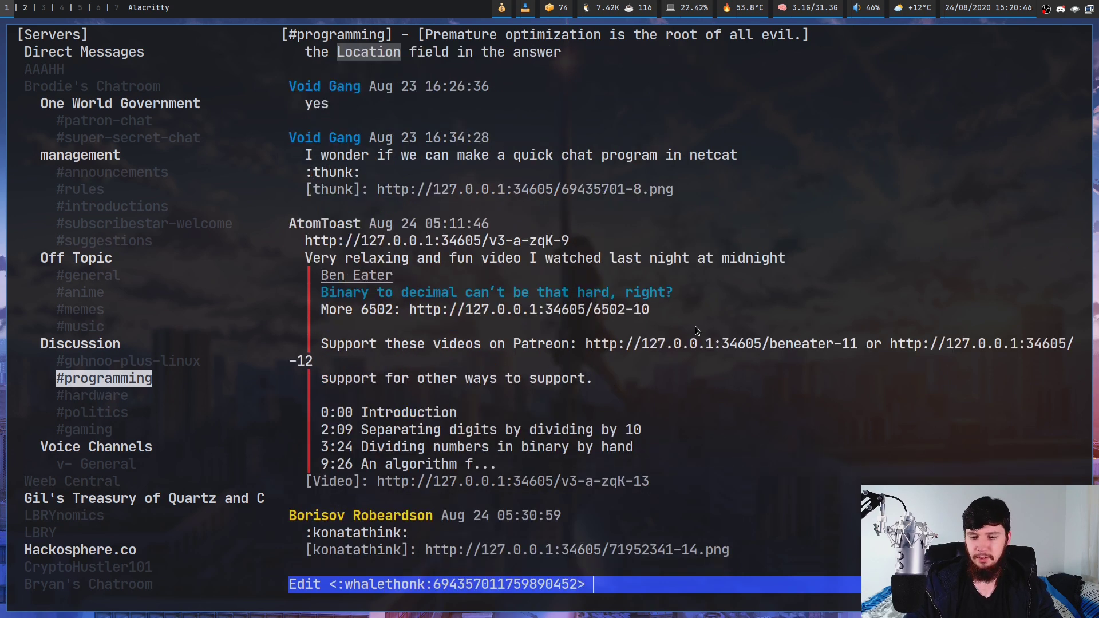
key(Return)
key(super+2)
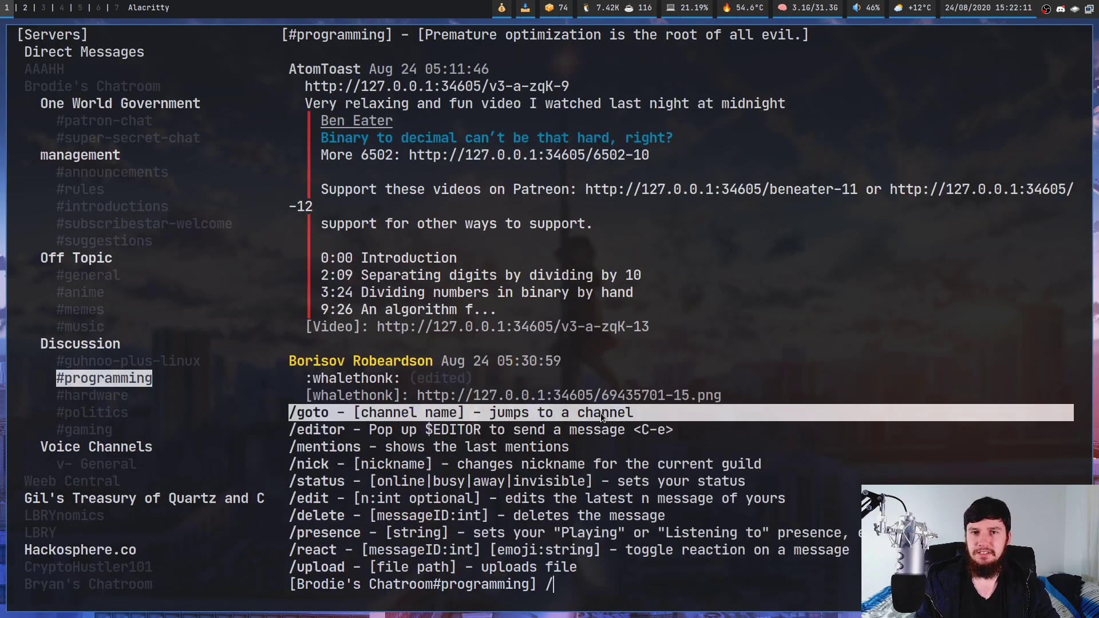
- Delete the :whalethonk: message using /delete and the ~ message list, and check #programming in the Discord desktop client
text(ele)
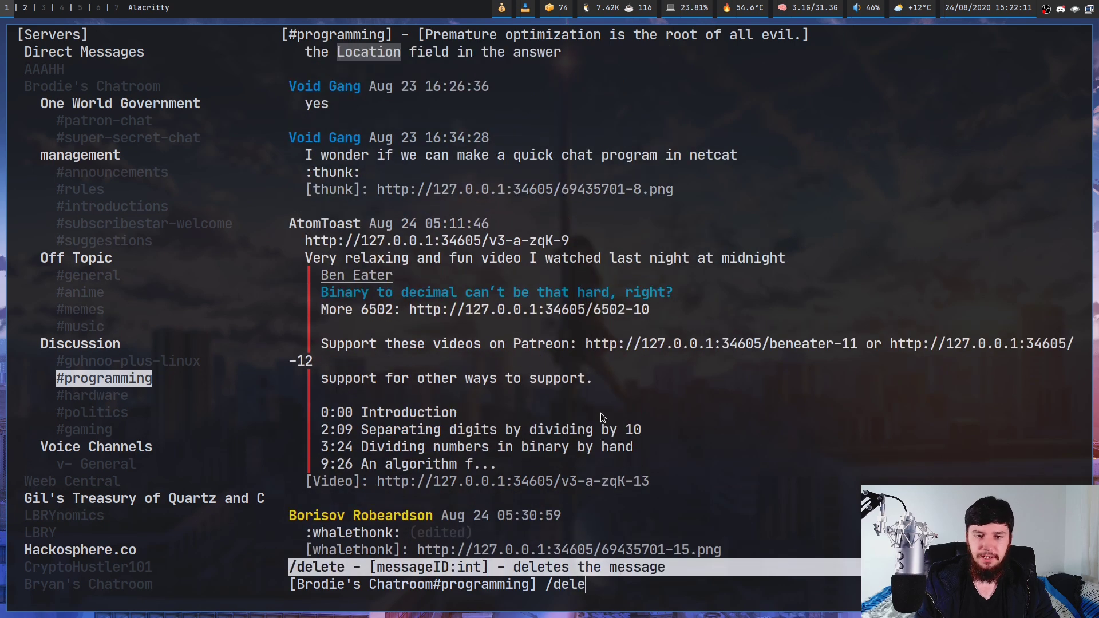
text(te )
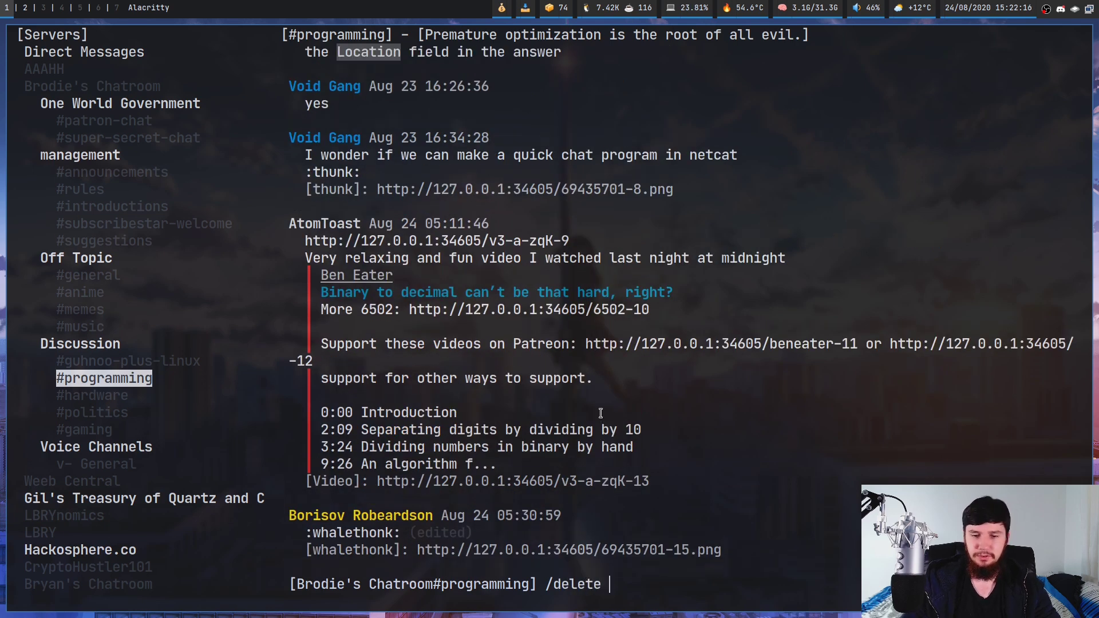
text(~)
key(Tab)
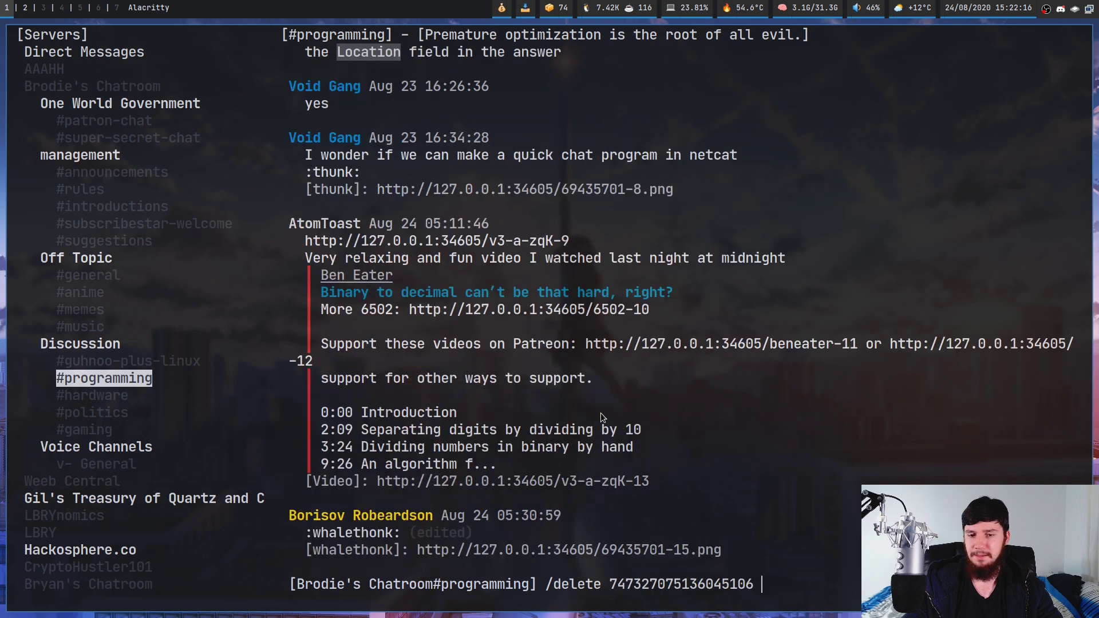
key(Return)
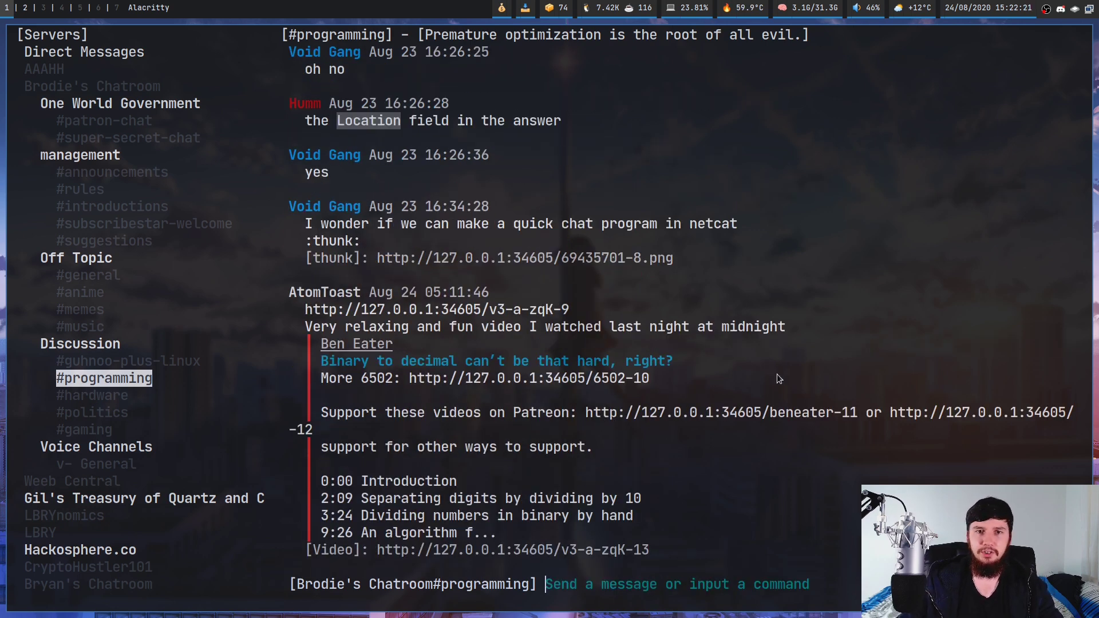
key(super+2)
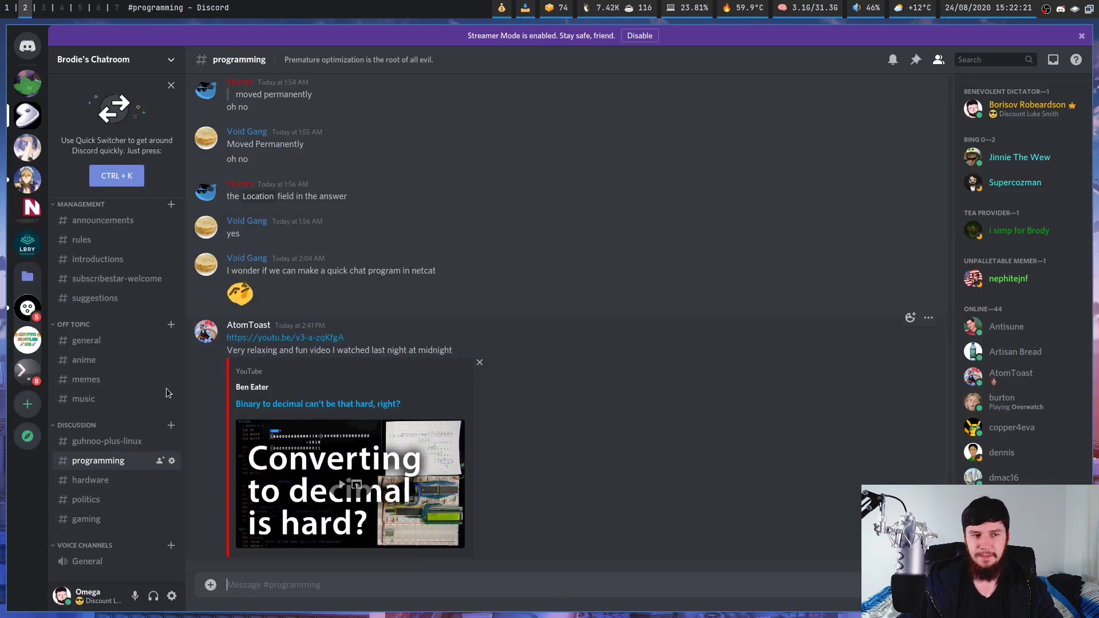
key(super+1)
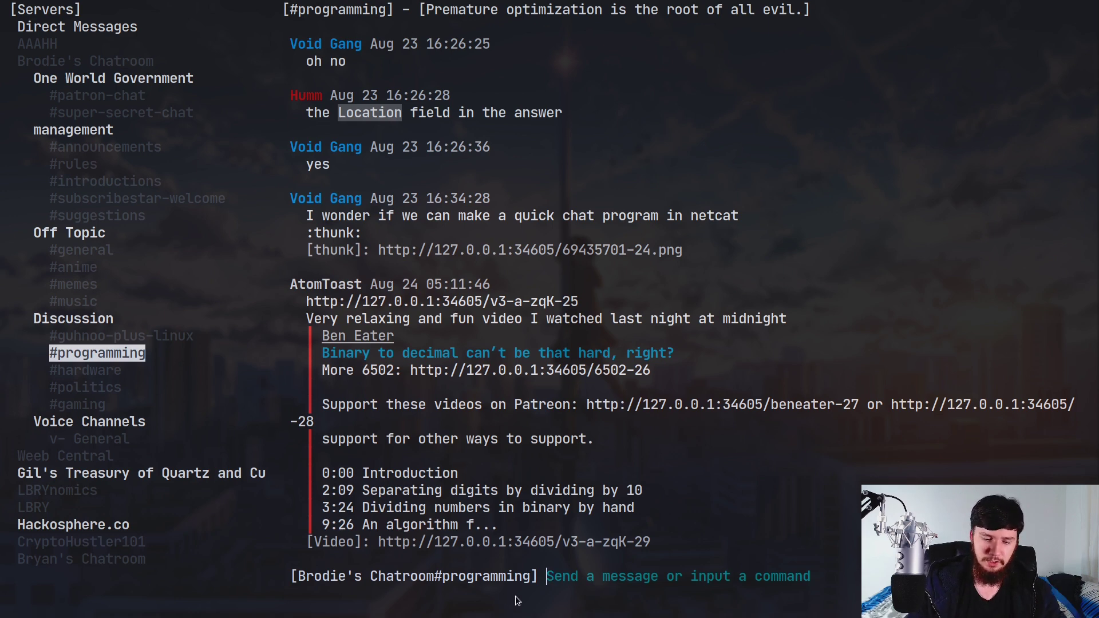
- Copy the message from 14:41:46 in #programming with the /copy command and the ~ message list
text(/cop)
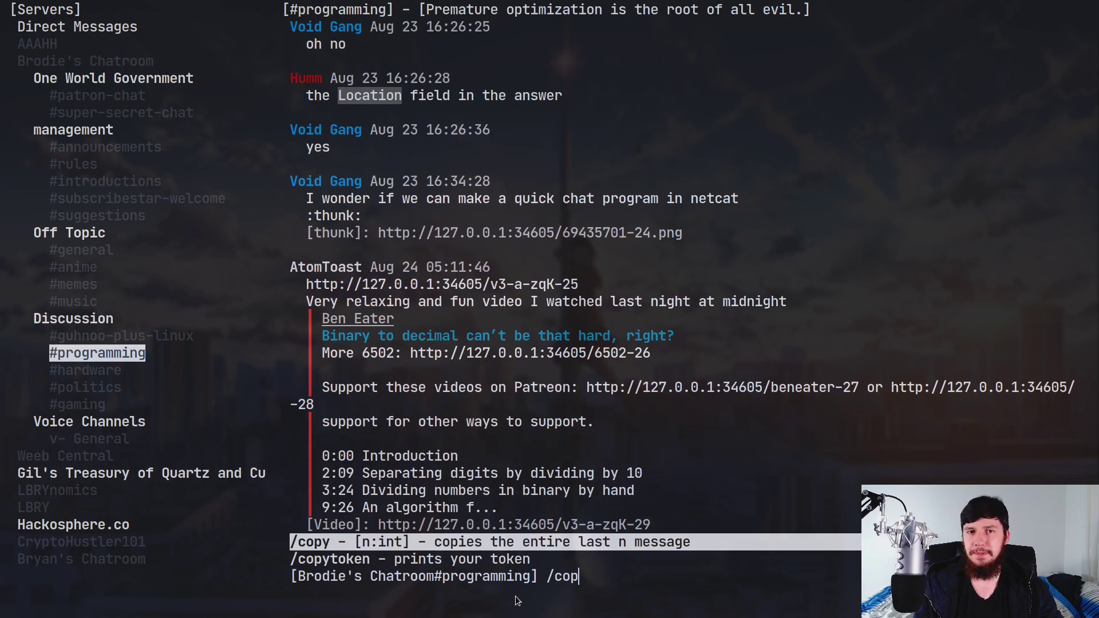
text(y )
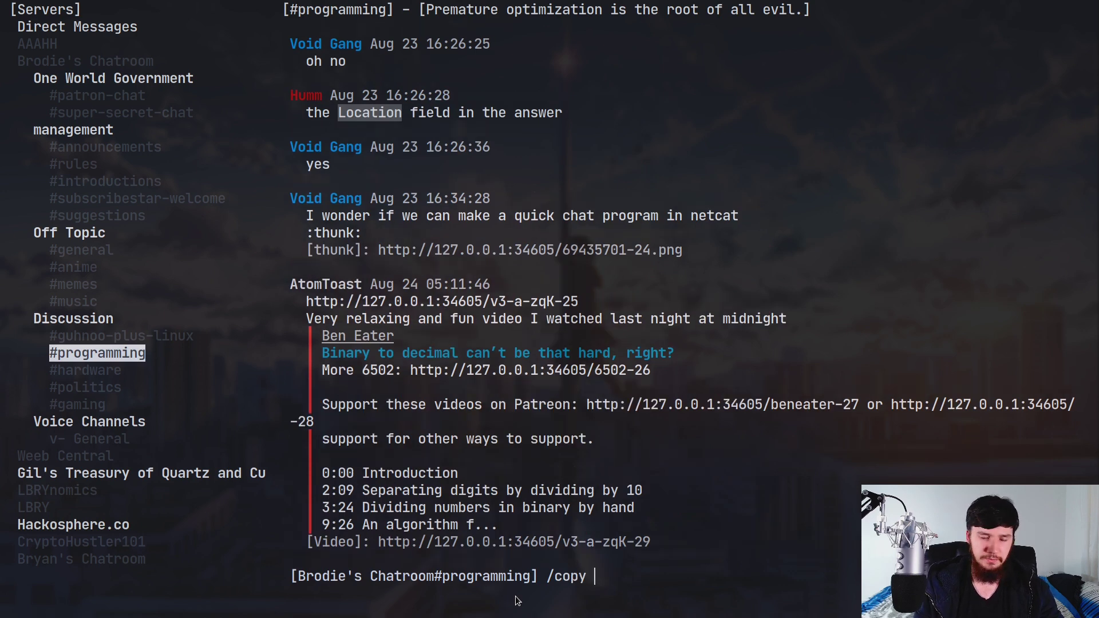
text(~)
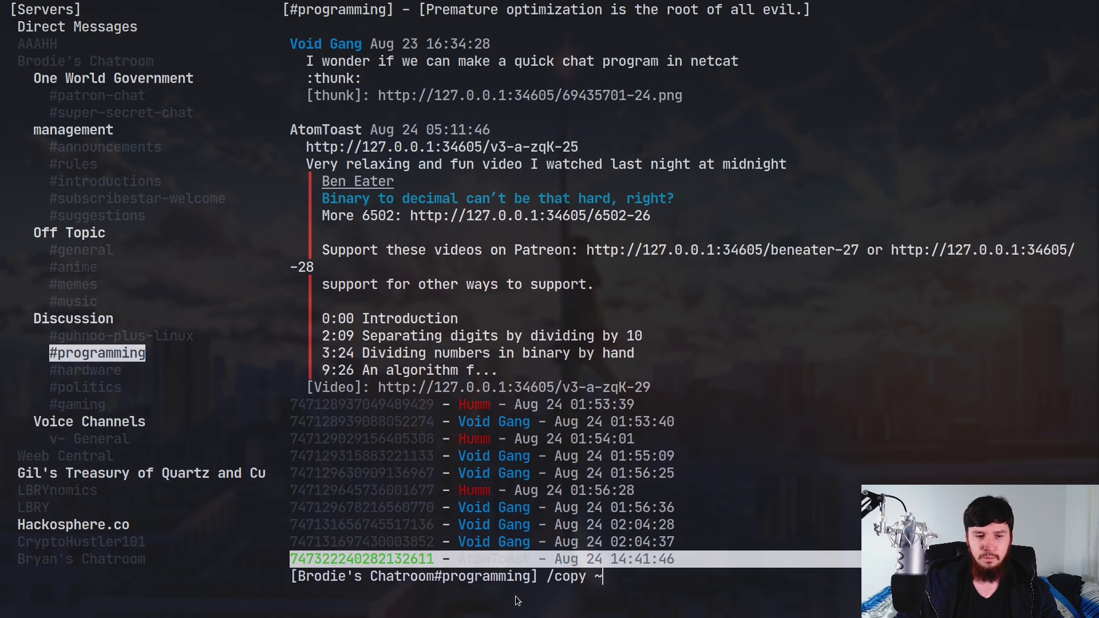
key(Tab)
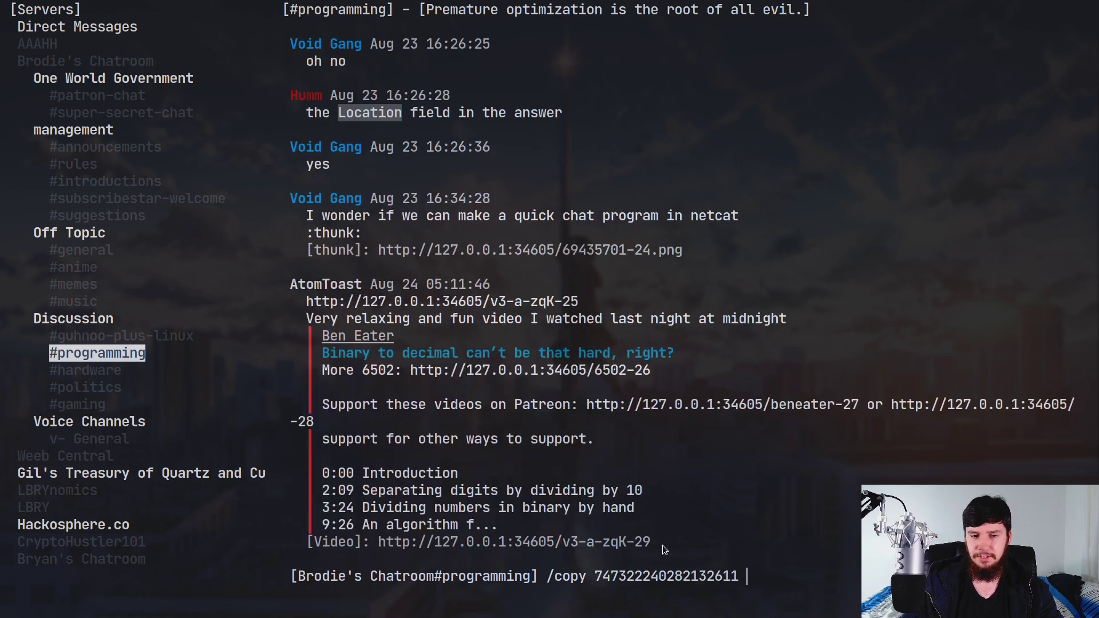
key(Return)
- Switch to the Brave browser, examine the copied message text in the address bar, and return to the full-screen terminal client
key(super+f)
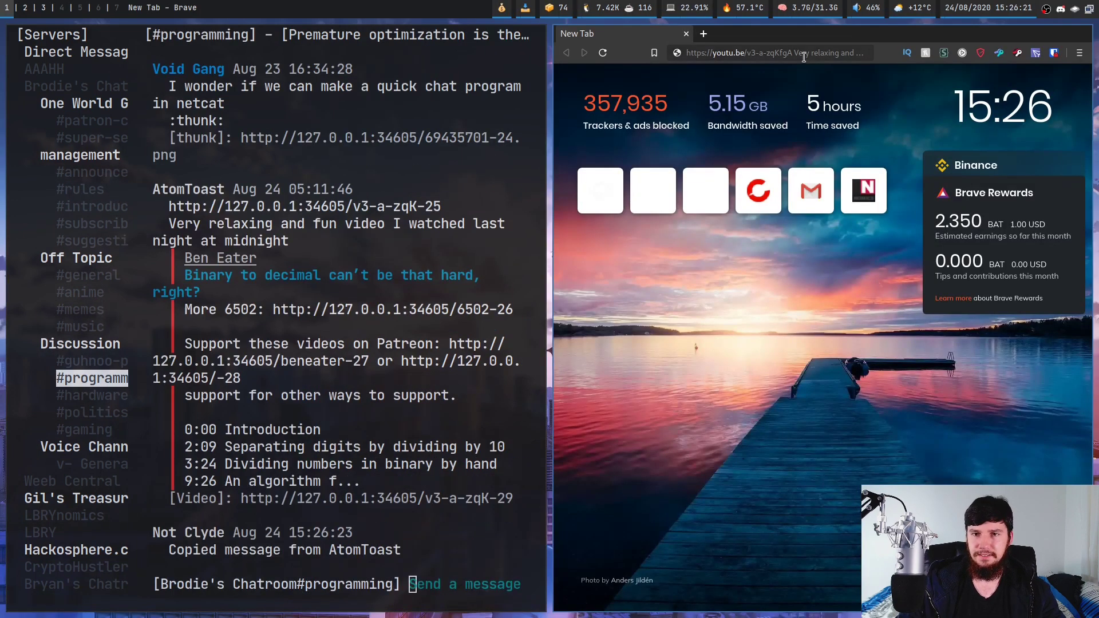
click(731, 54)
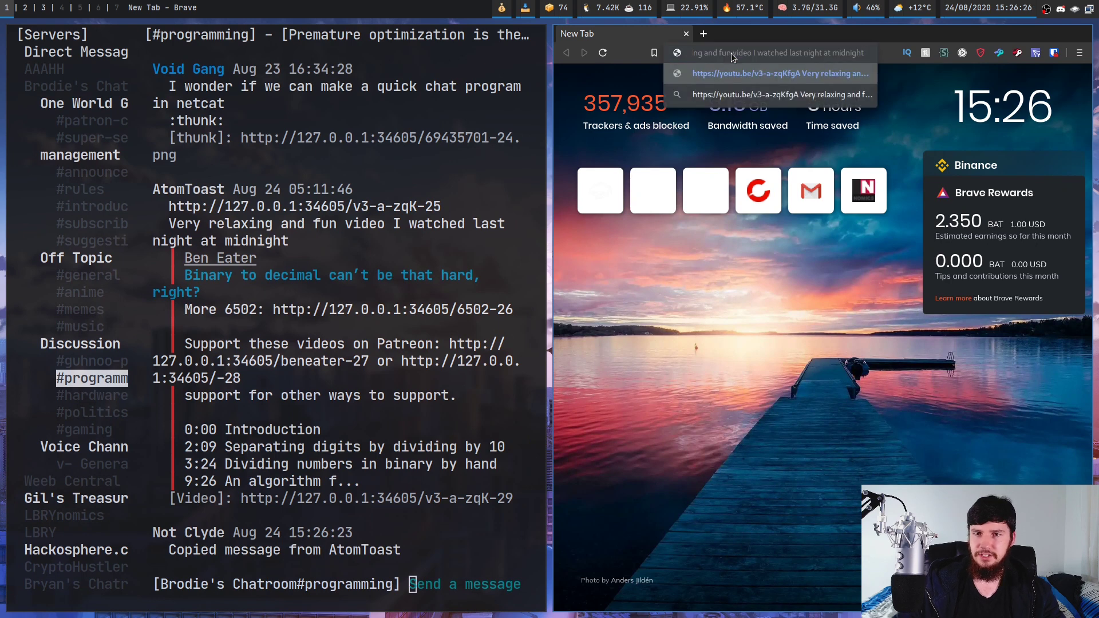
click(730, 54)
drag(703, 54, 540, 42)
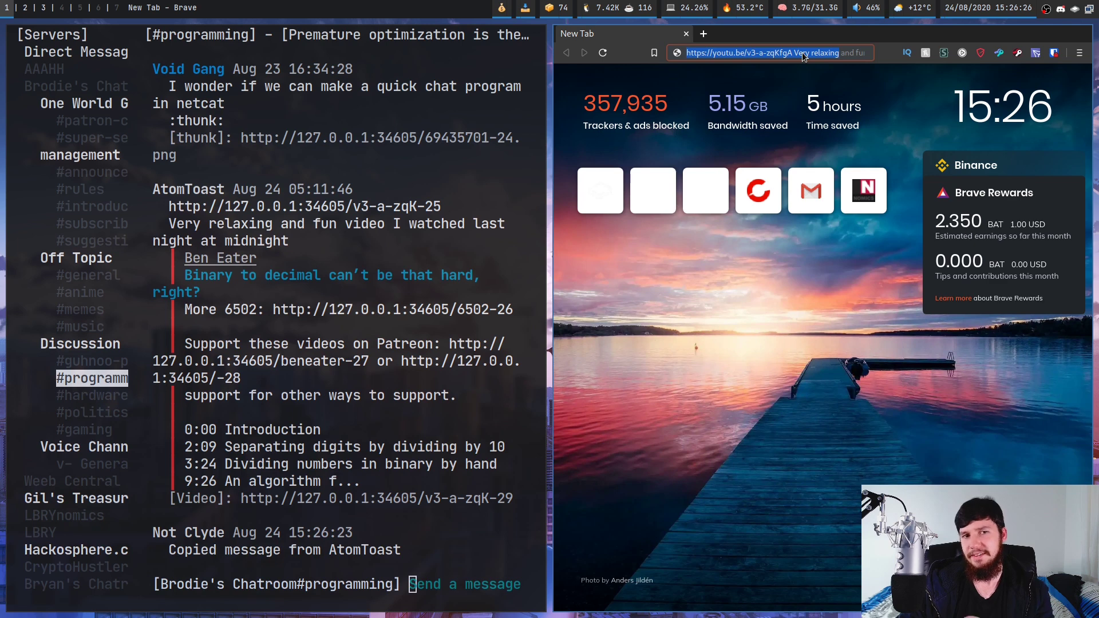
key(super+f)
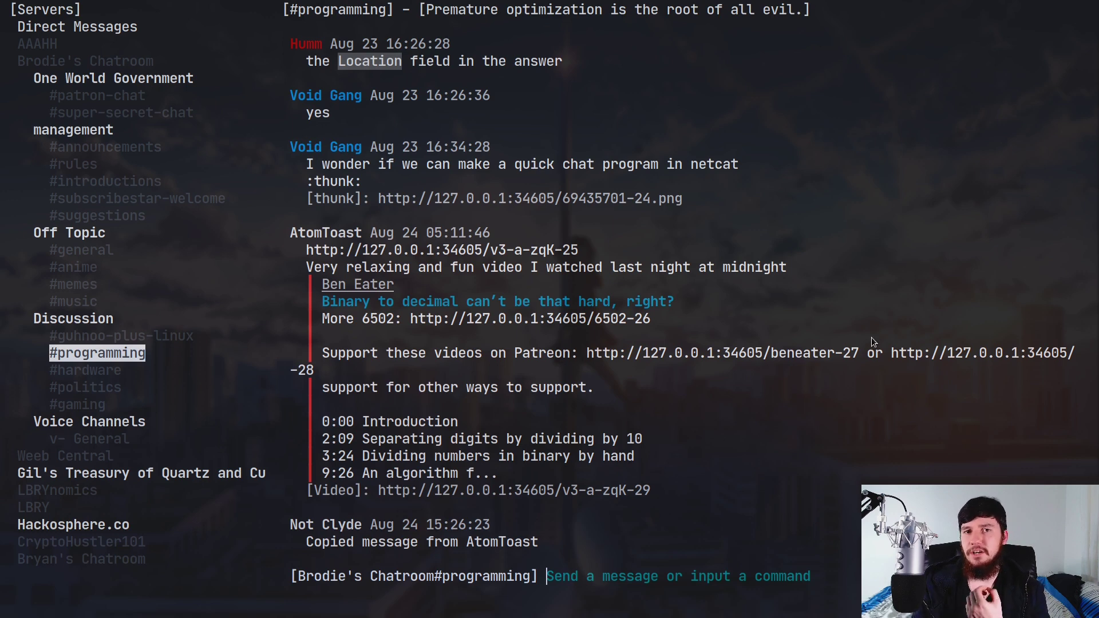
- Try the /upload command's file path completion for the pictures folder in the home directory, and clear the command
text(/upload)
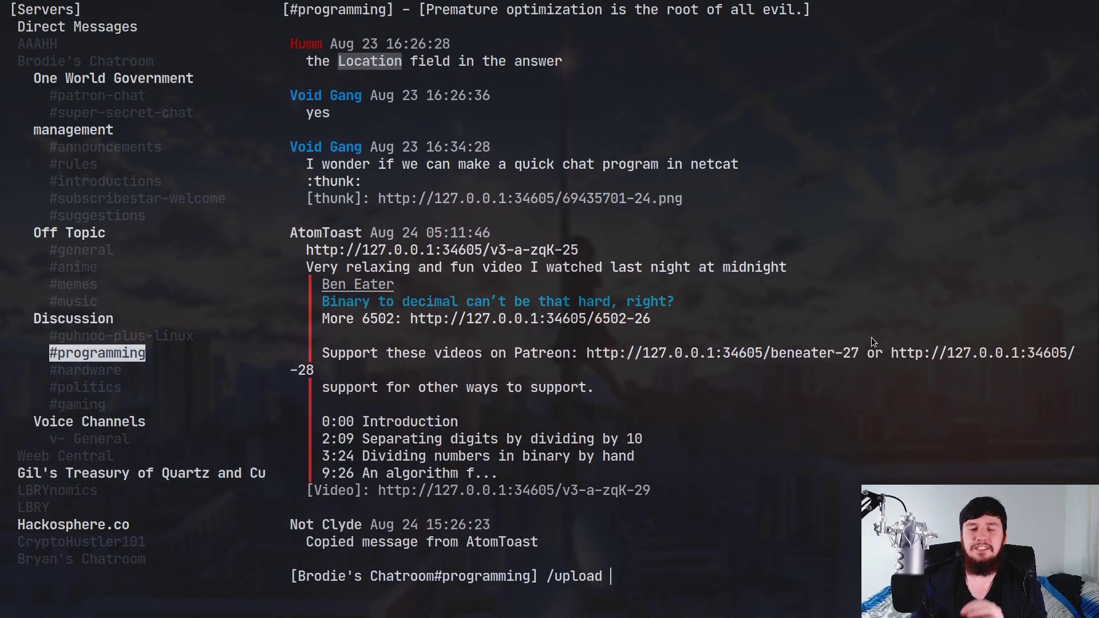
text(~)
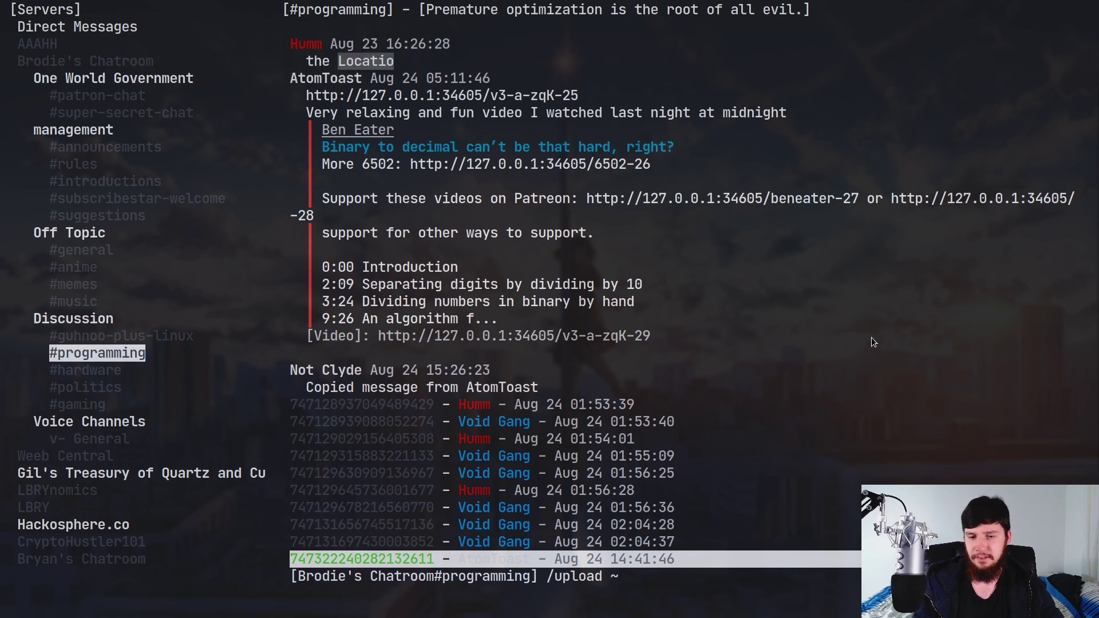
key(BackSpace)
text(/home/)
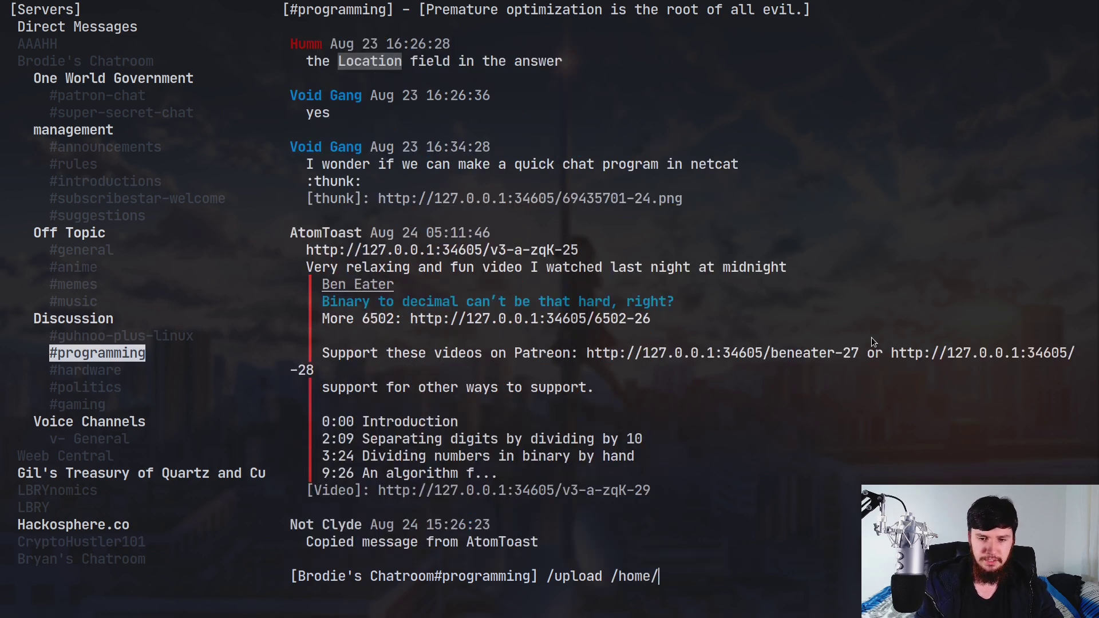
text(brodie/p)
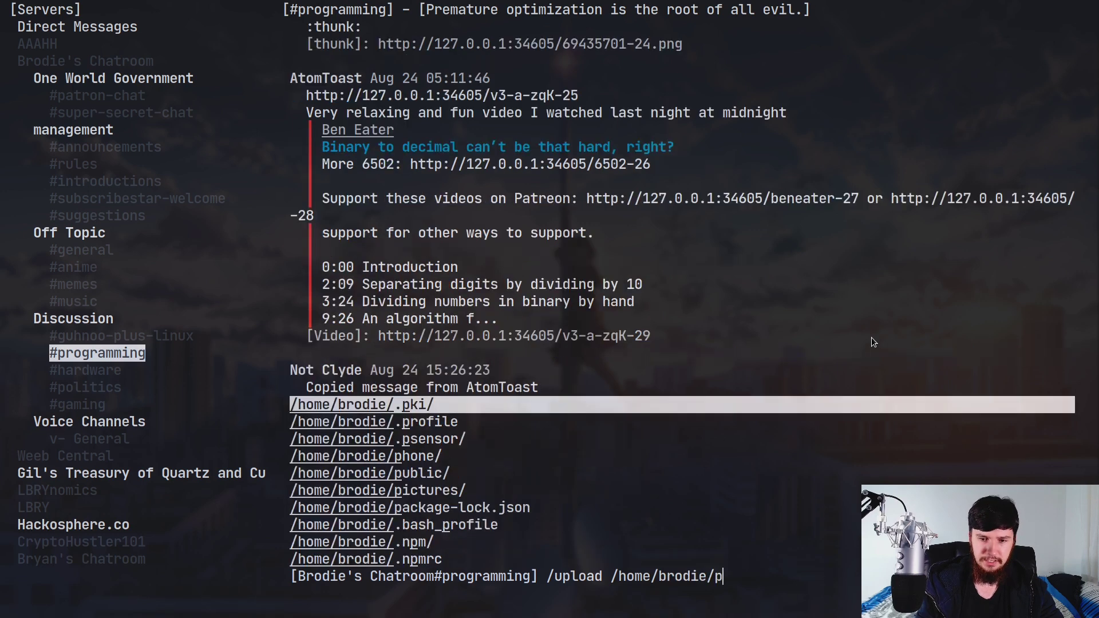
text(ictu)
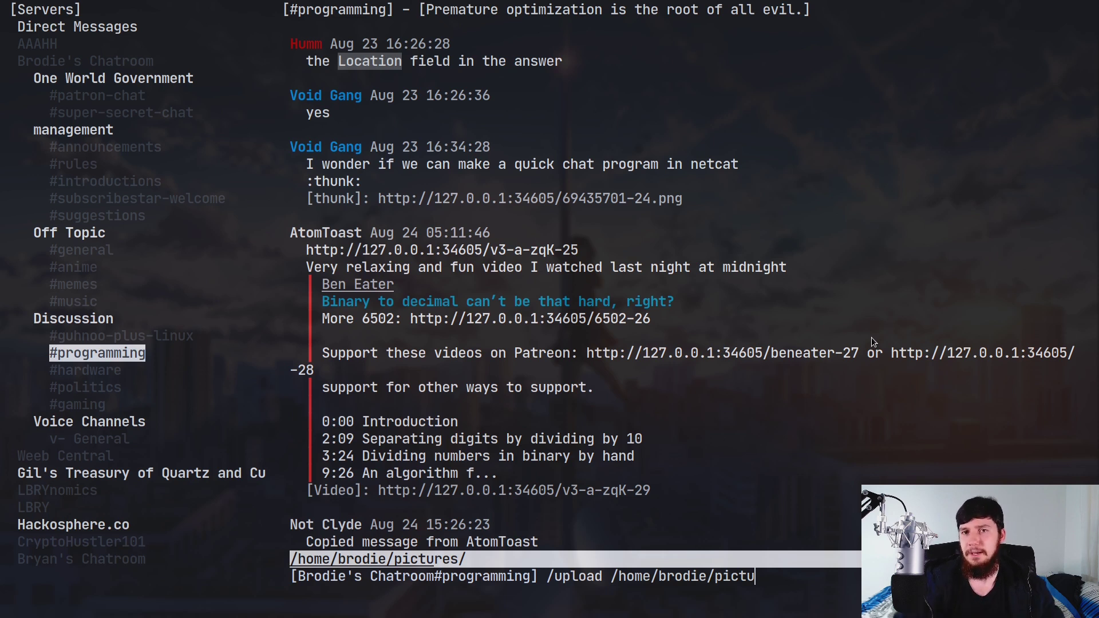
key(ctrl+u)
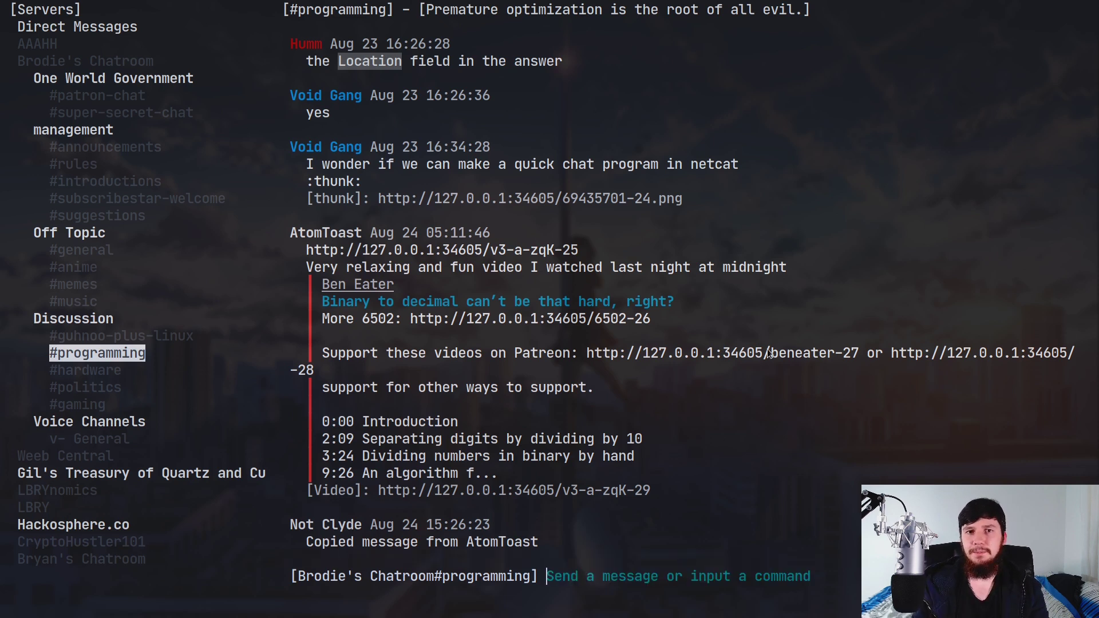
- Bring up the /dm and /block command suggestions one after the other, without running either command
text(/dm)
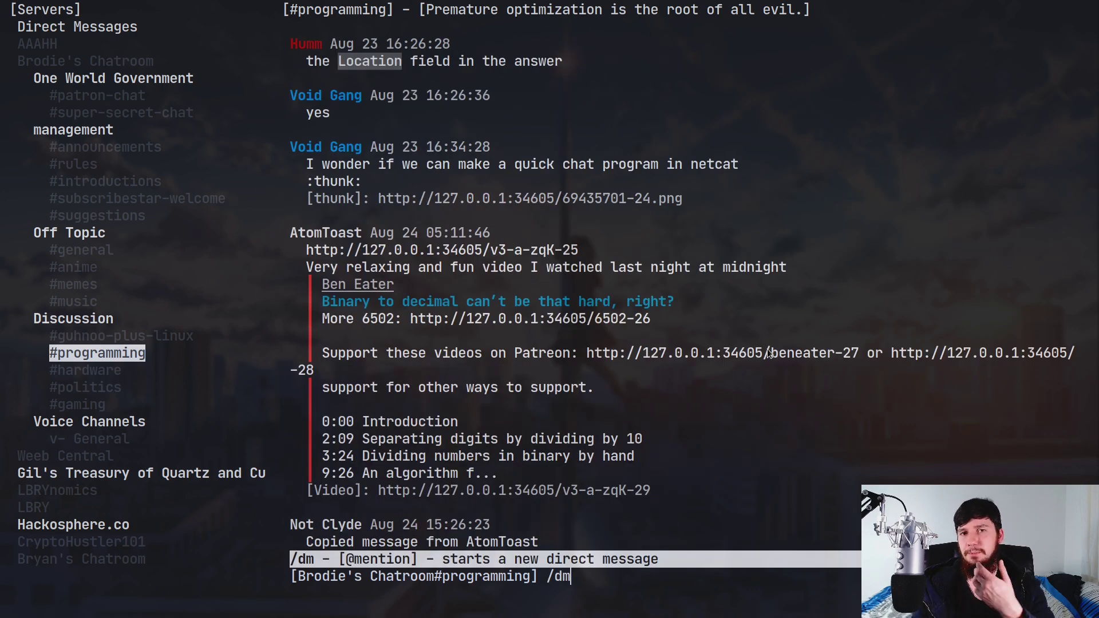
key(BackSpace)
key(BackSpace)
text(block)
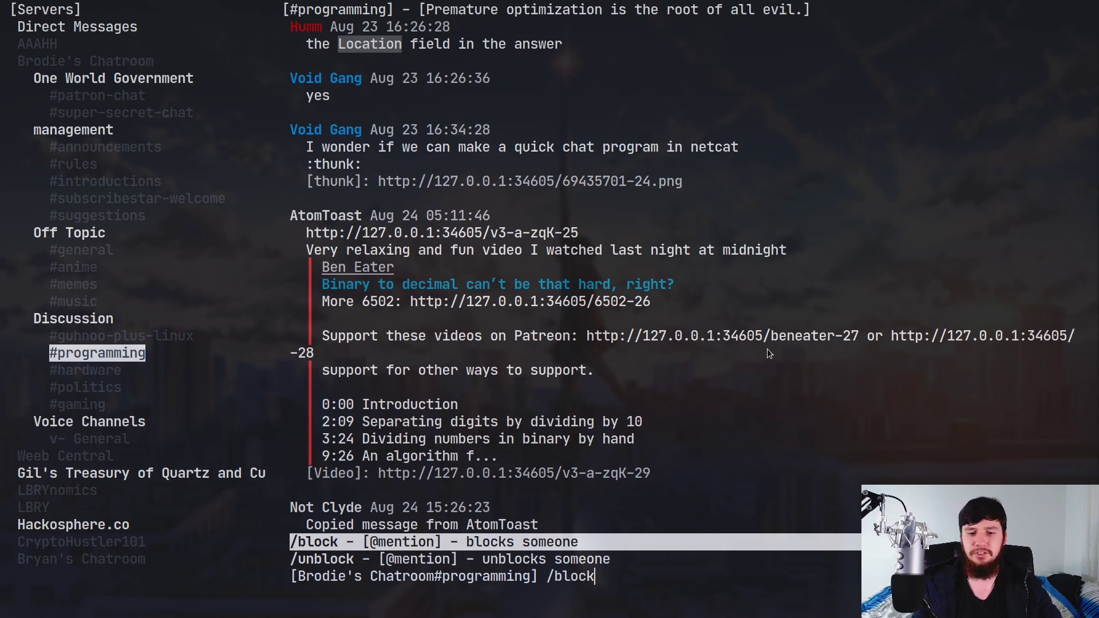
key(BackSpace)
key(BackSpace)
key(BackSpace)
key(BackSpace)
key(BackSpace)
text(ub)
key(BackSpace)
text(nbloc)
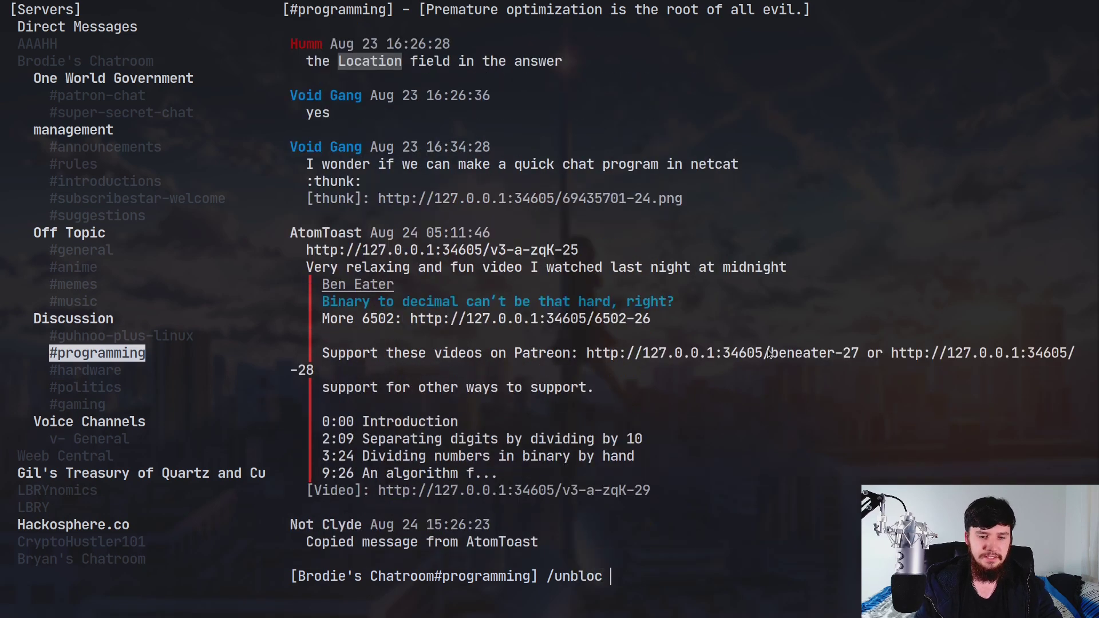
key(BackSpace)
text(k @)
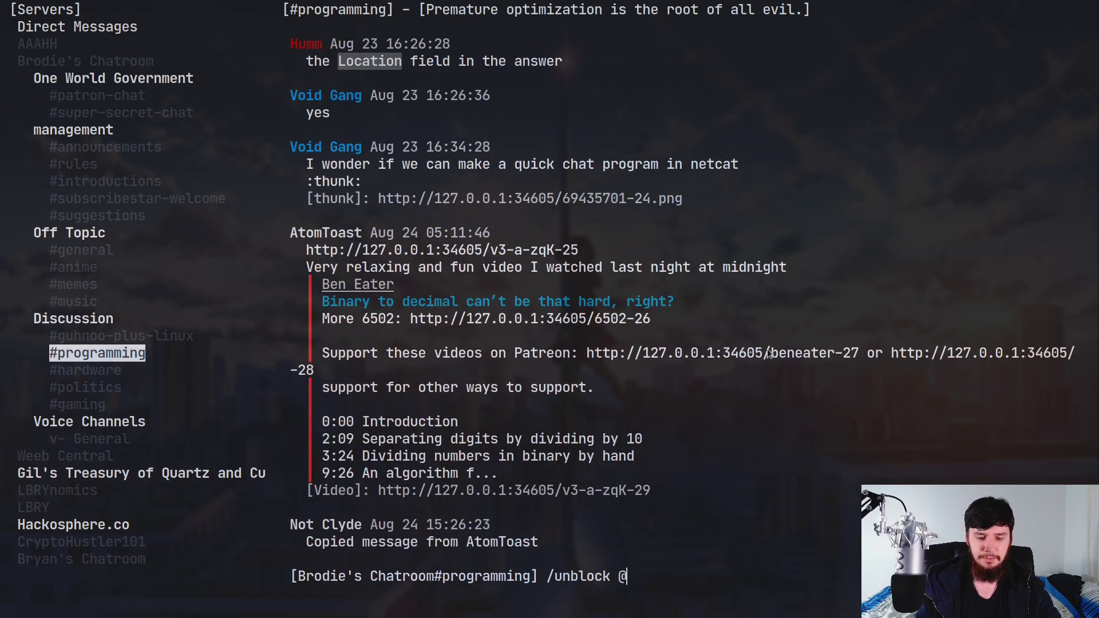
text(Hu)
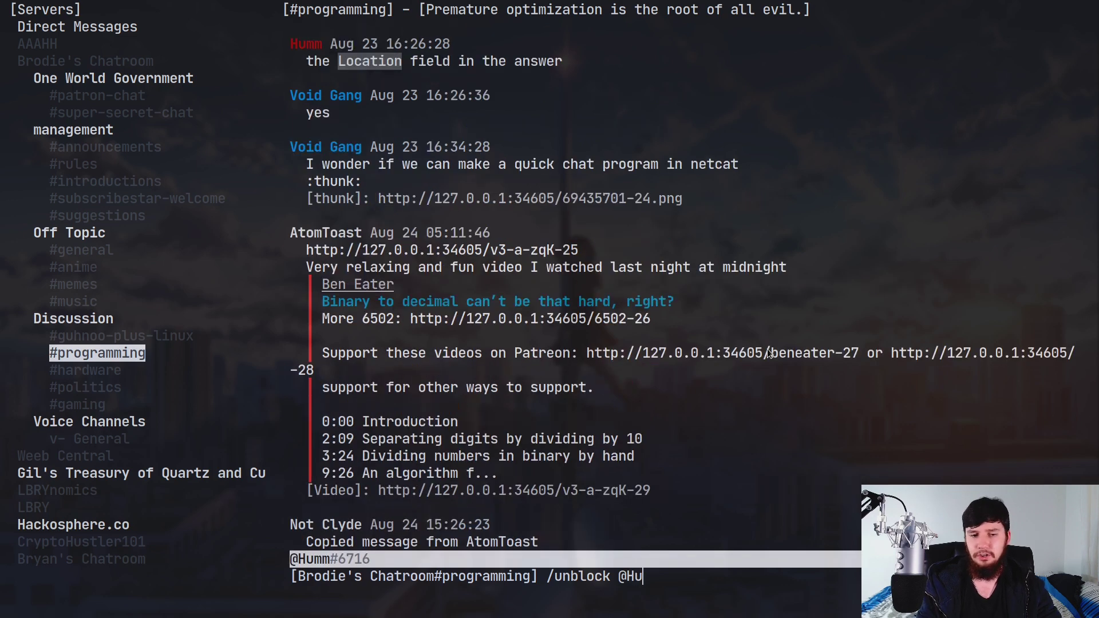
text(mm)
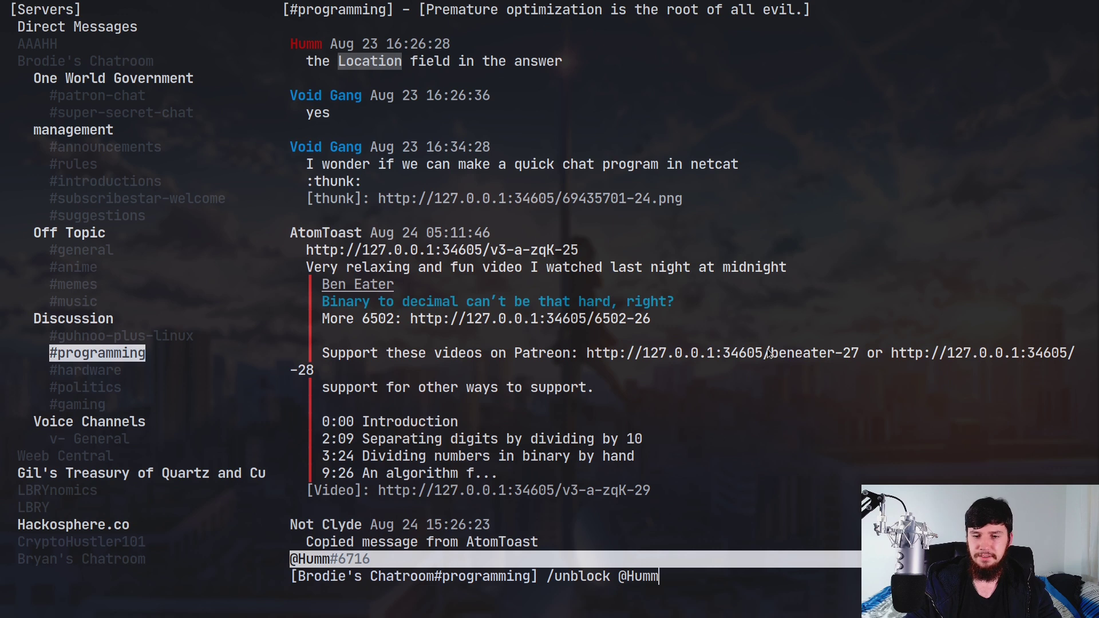
key(Tab)
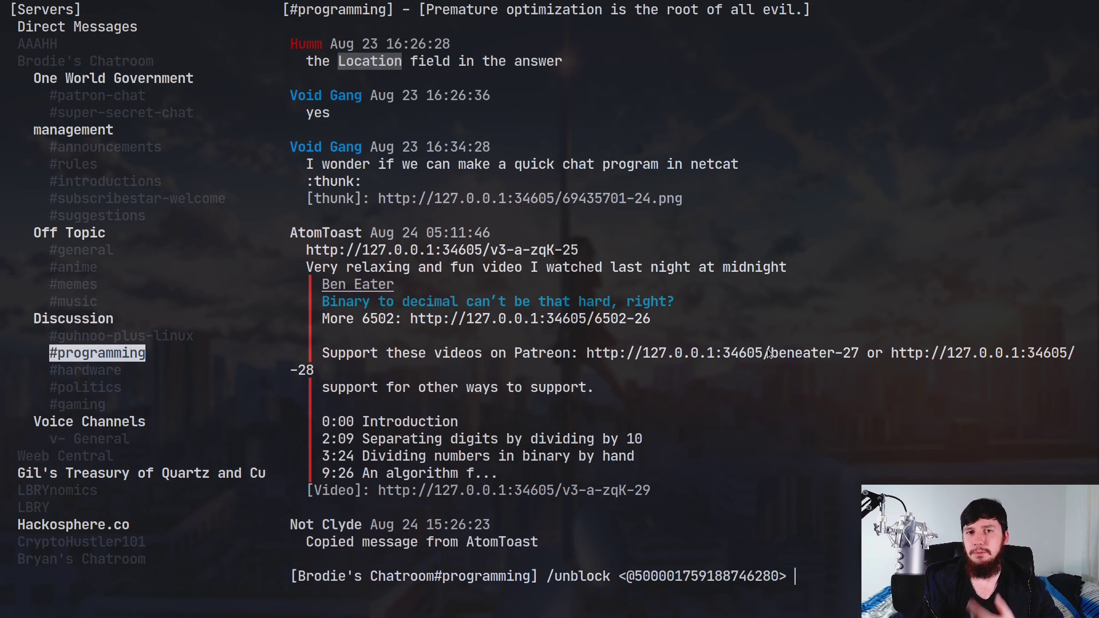
key(Return)
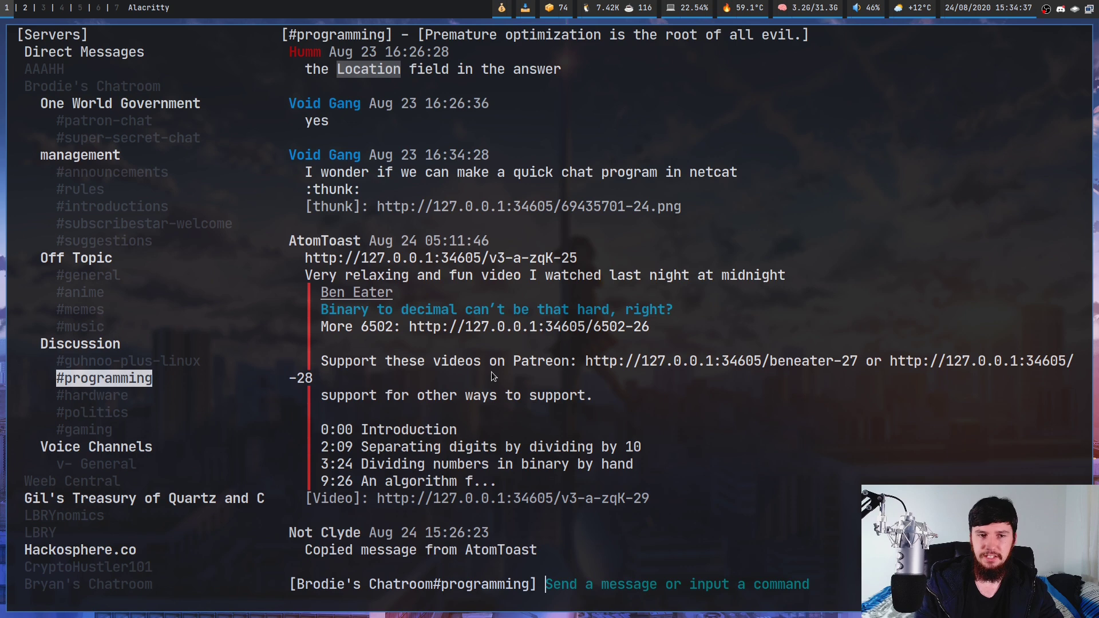
- Move to the server list and expand Direct Messages at its start
key(Tab)
key(g)
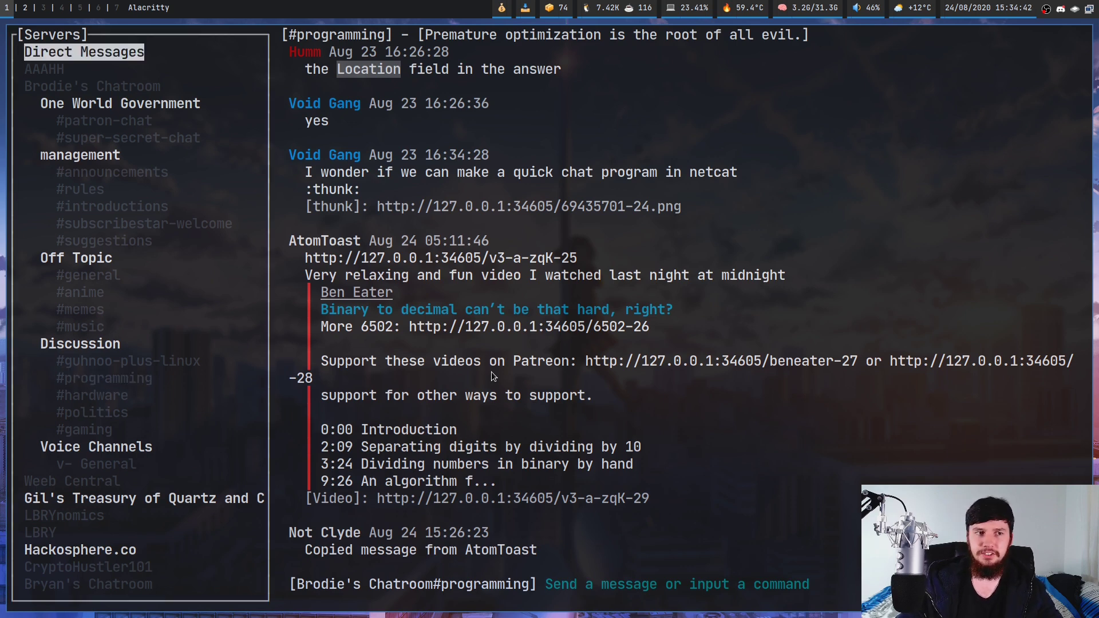
key(Return)
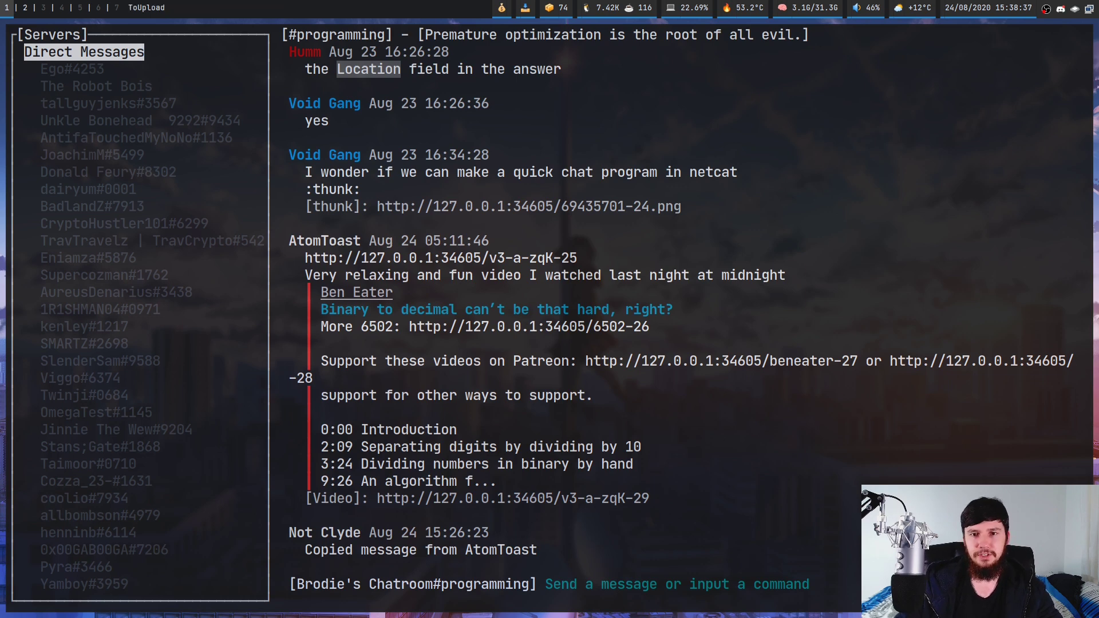
- Switch to the Discord desktop client, open the developer tools, and enter and clear the test text "sdfsdf" in the #programming message box
key(super+2)
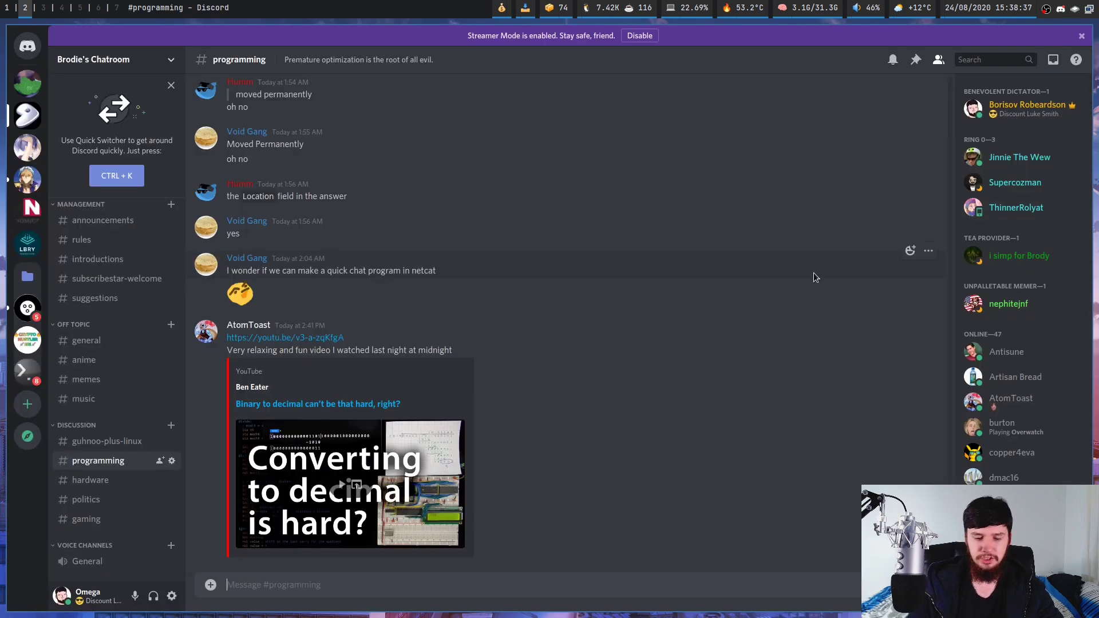
key(ctrl+shift+i)
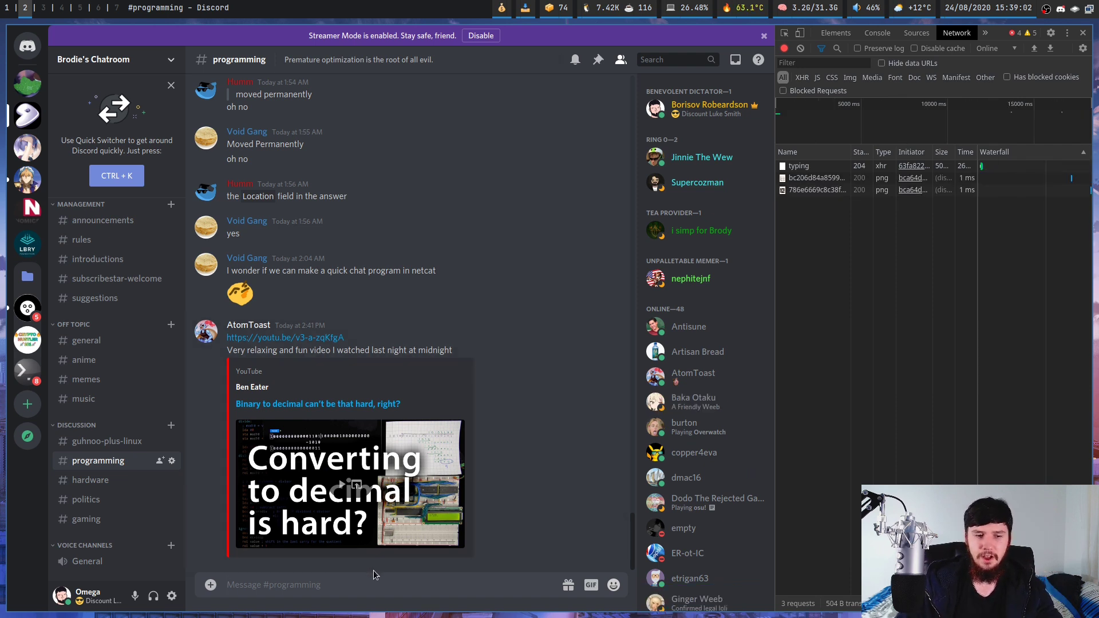
text(sdfsdf)
key(BackSpace)
key(BackSpace)
key(BackSpace)
key(BackSpace)
key(BackSpace)
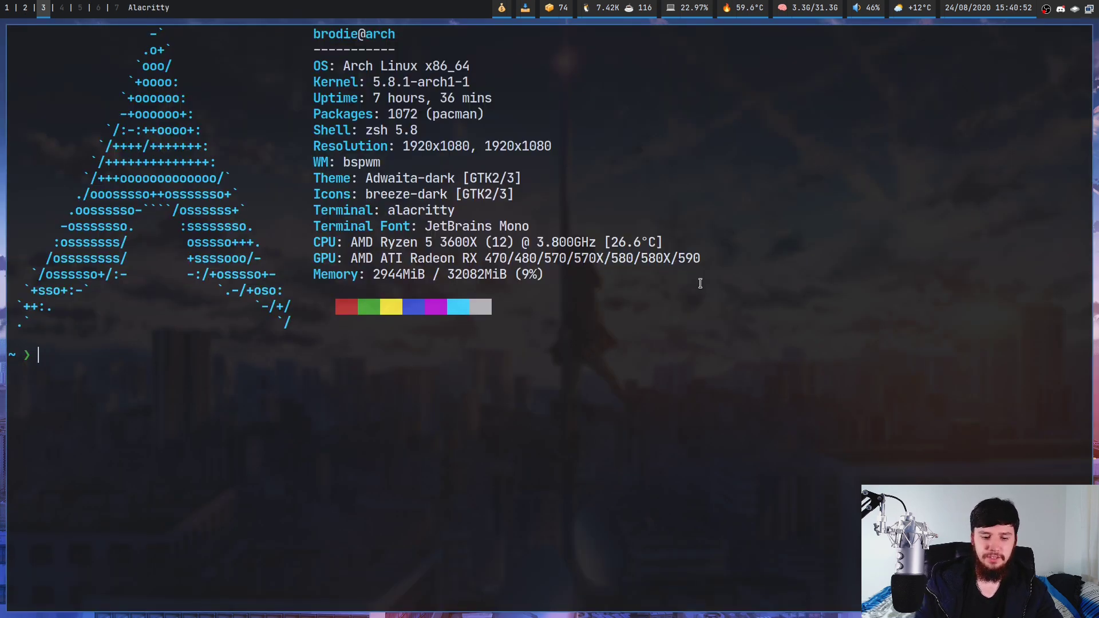
- Launch the lf file manager in the empty terminal and go to the ~/.config folder
text(lf)
key(Return)
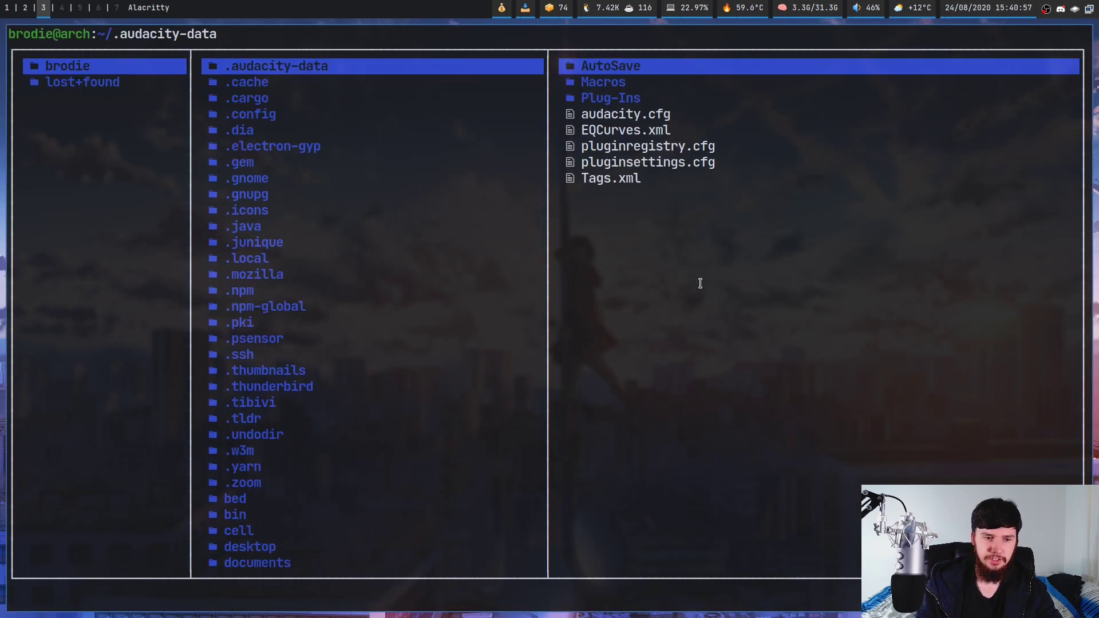
key(g)
key(c)
key(f)
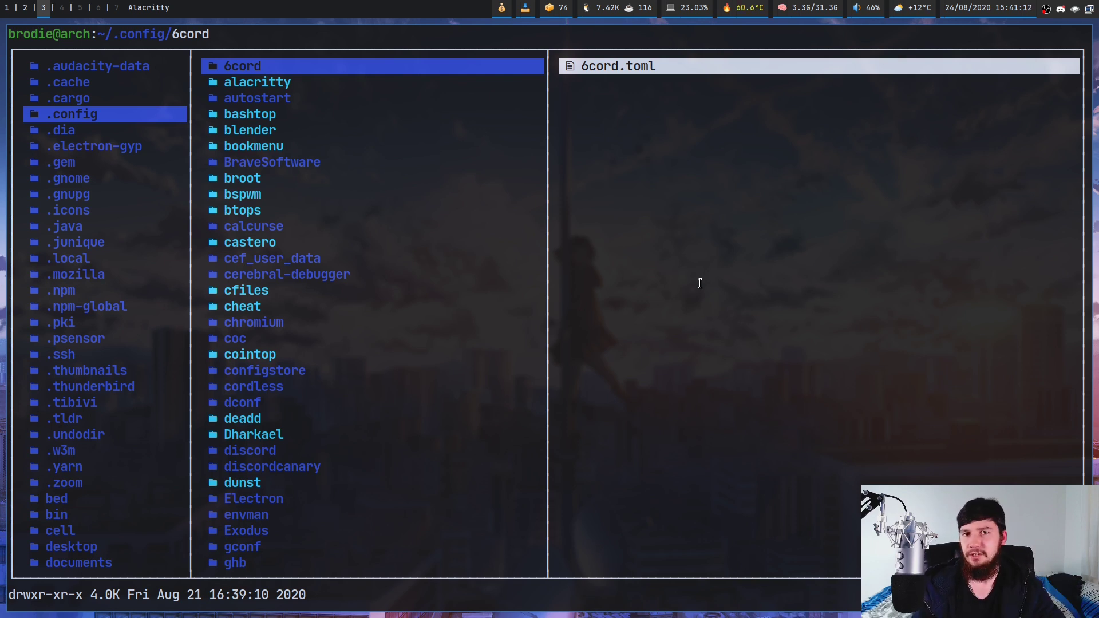
- Open 6cord.toml from the 6cord folder in the text editor and go to the token line
key(l)
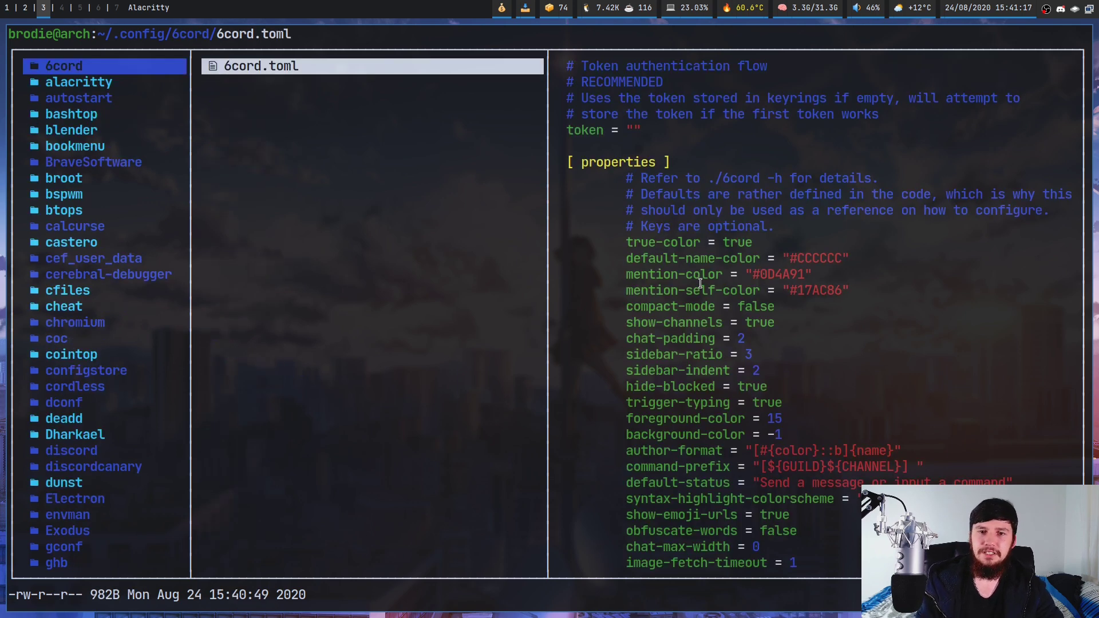
key(l)
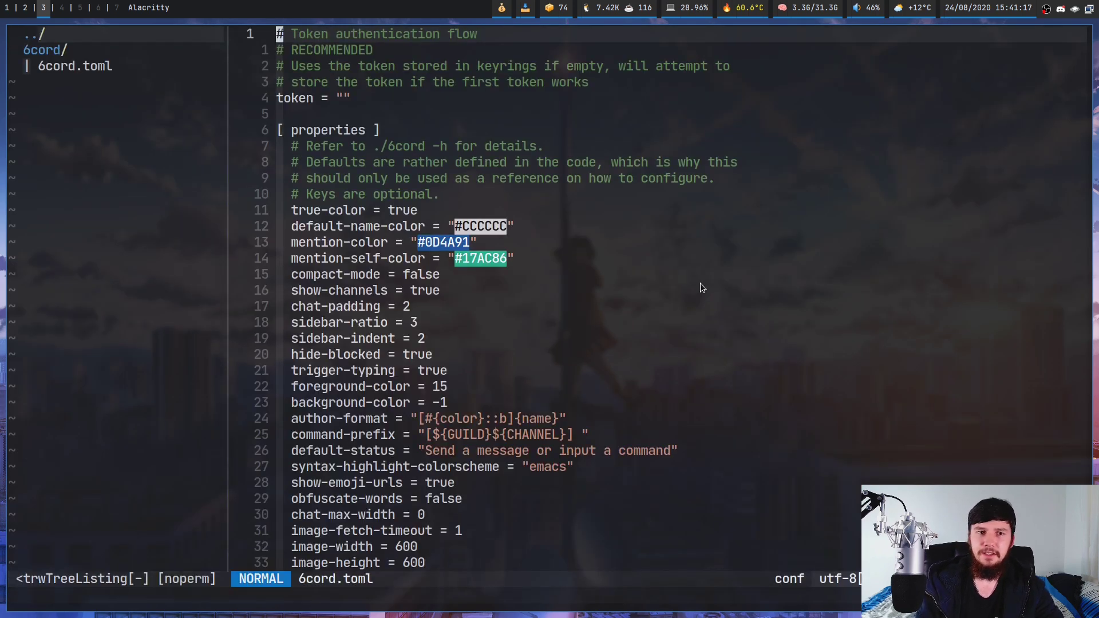
key(j)
key(j)
key(j)
key(j)
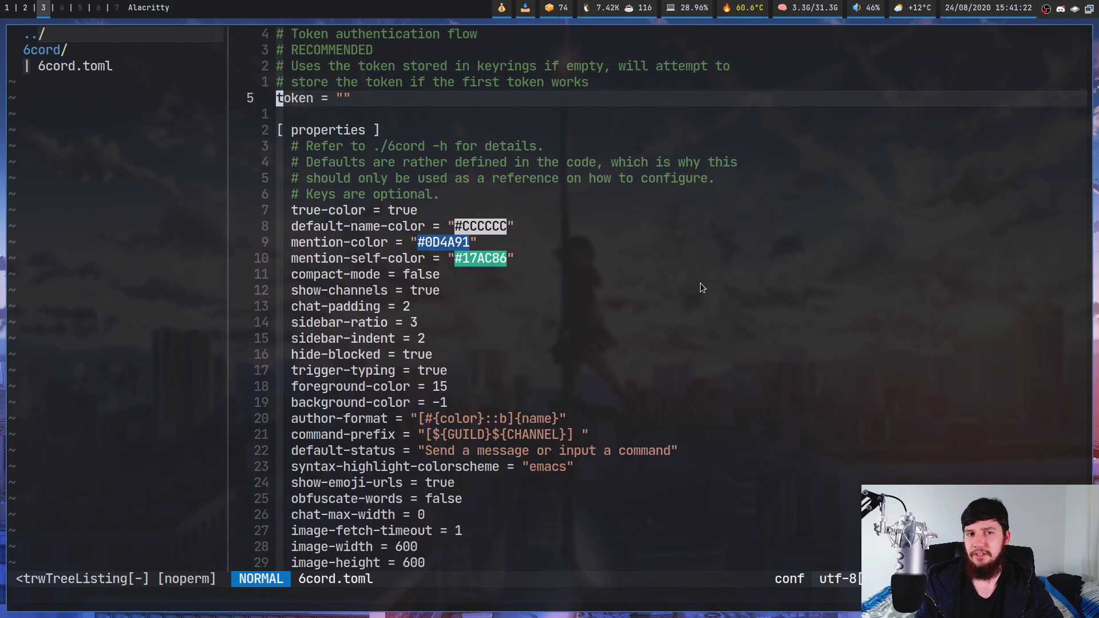